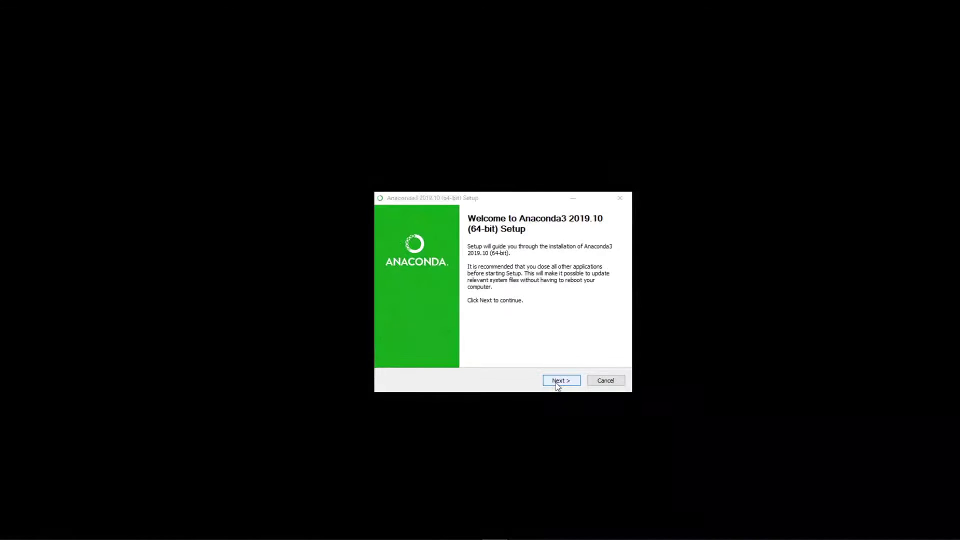
Accept the licence and install Anaconda3 2019.10 for Just Me, registered as the default Python 3.7 without the PATH option
{"action": "left_click", "coordinate": [555, 382]}
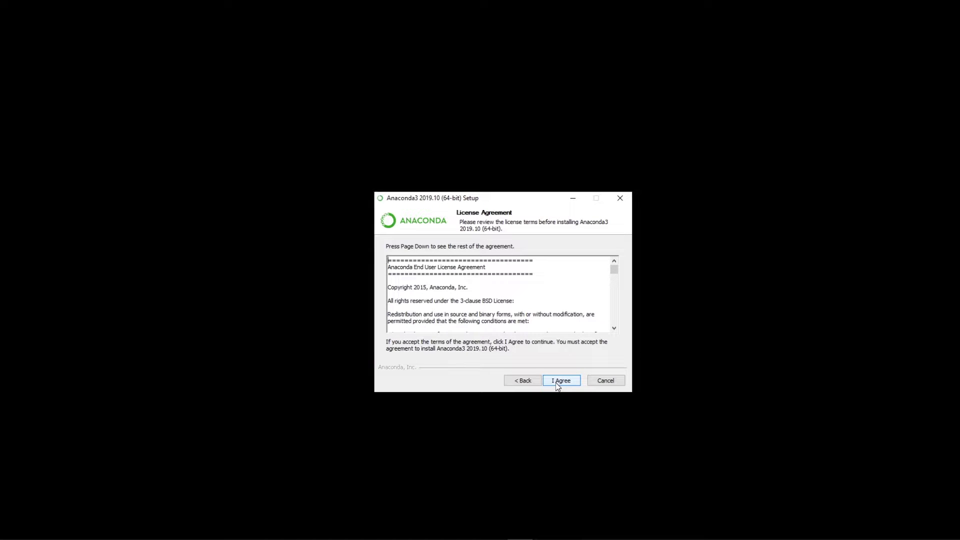
{"action": "left_click", "coordinate": [557, 383]}
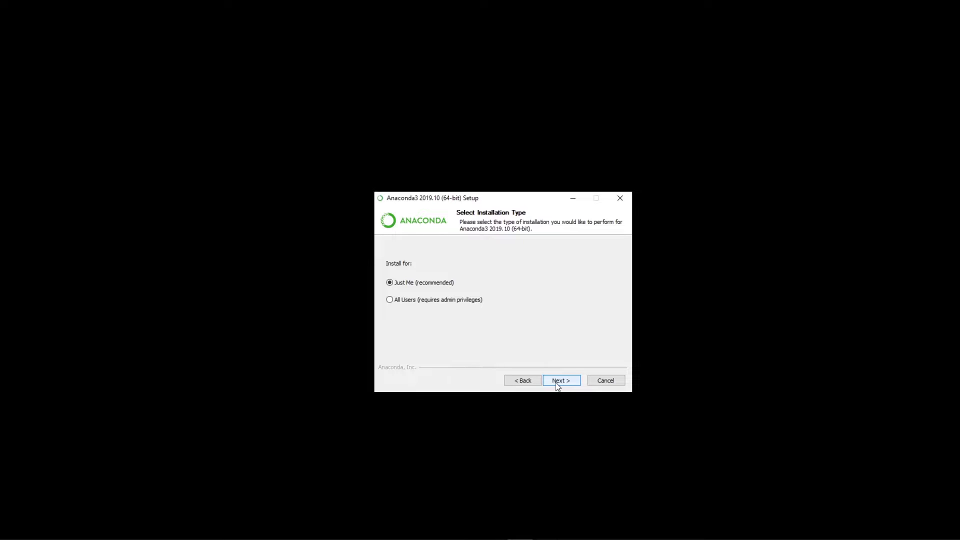
{"action": "left_click", "coordinate": [556, 382]}
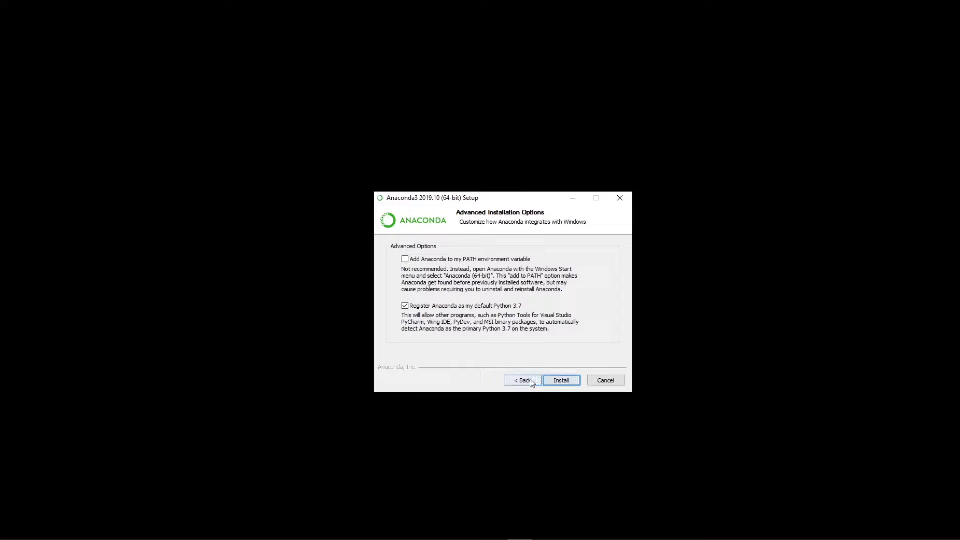
{"action": "left_click", "coordinate": [562, 379]}
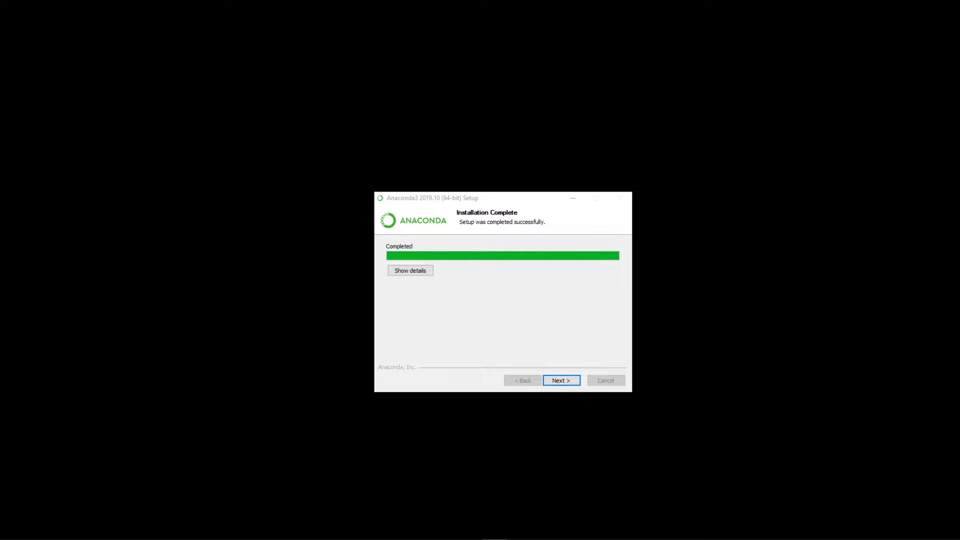
Finish the Anaconda3 setup with both the Anaconda Cloud and getting-started learning options unticked
{"action": "left_click", "coordinate": [560, 378]}
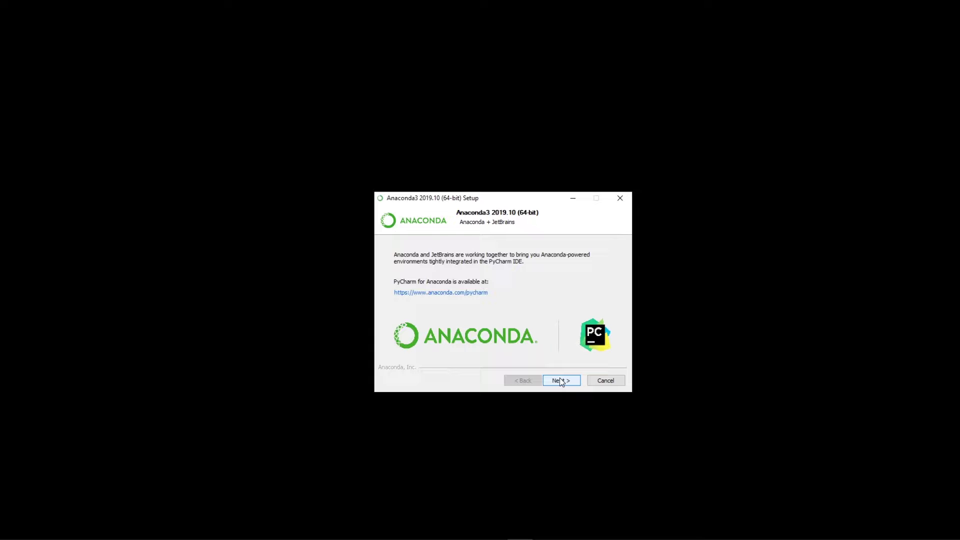
{"action": "left_click", "coordinate": [559, 378]}
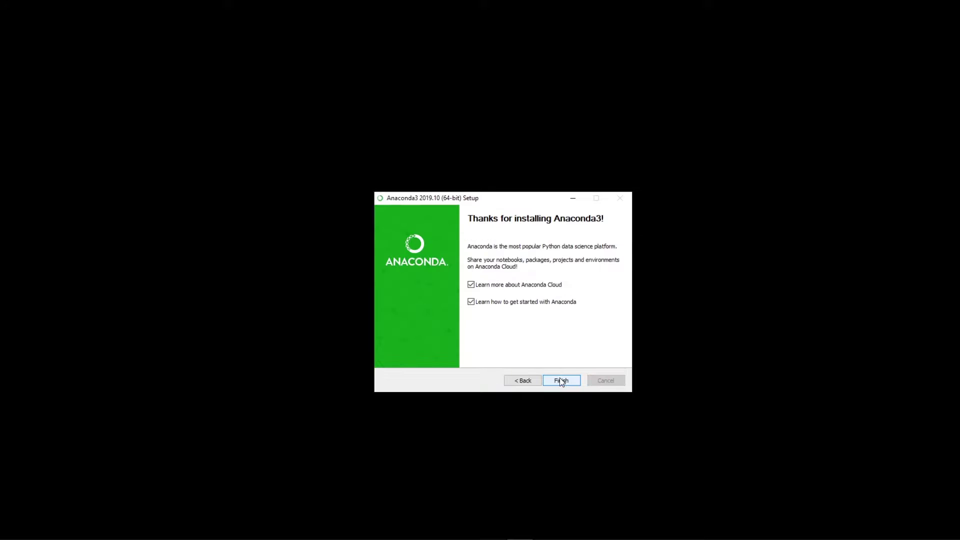
{"action": "left_click", "coordinate": [509, 303]}
{"action": "left_click", "coordinate": [490, 288]}
{"action": "left_click", "coordinate": [561, 381]}
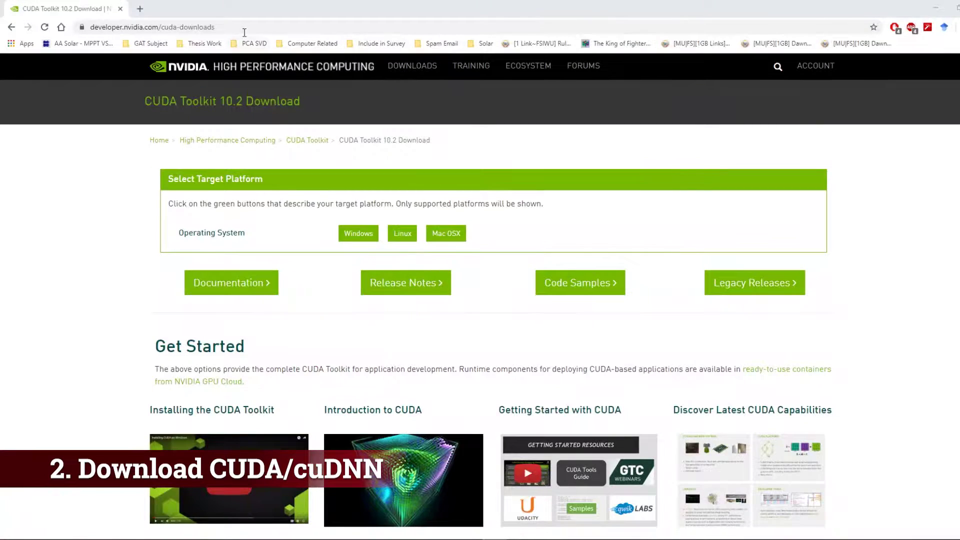
Look up the CUDA Toolkit 10.2 installer for Windows, x86_64, version 10, exe (local), and inspect its file name
{"action": "left_click", "coordinate": [242, 27]}
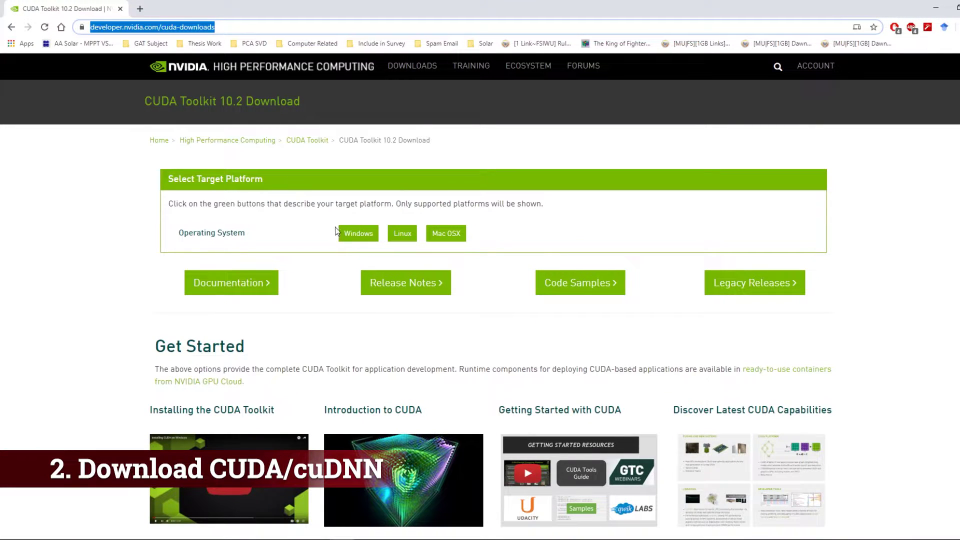
{"action": "left_click", "coordinate": [351, 235]}
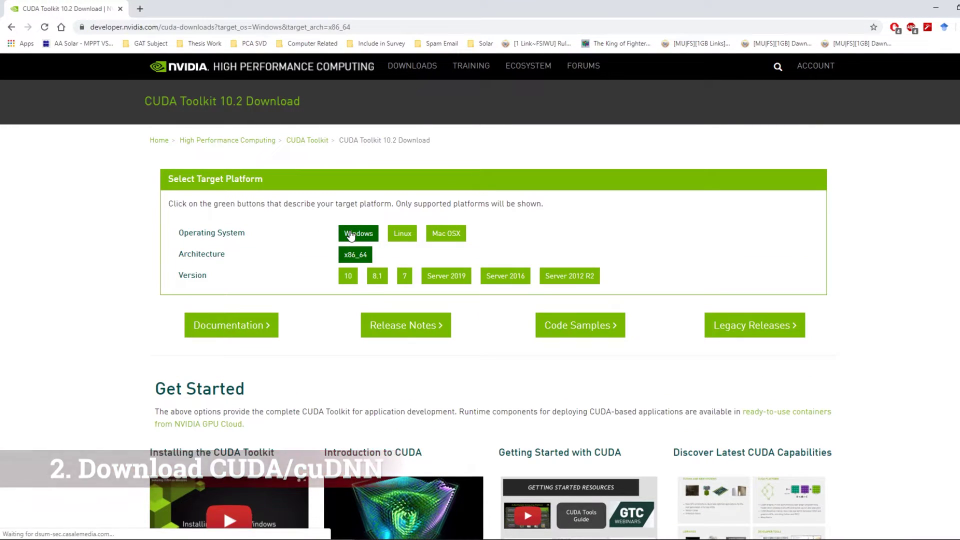
{"action": "left_click", "coordinate": [349, 277]}
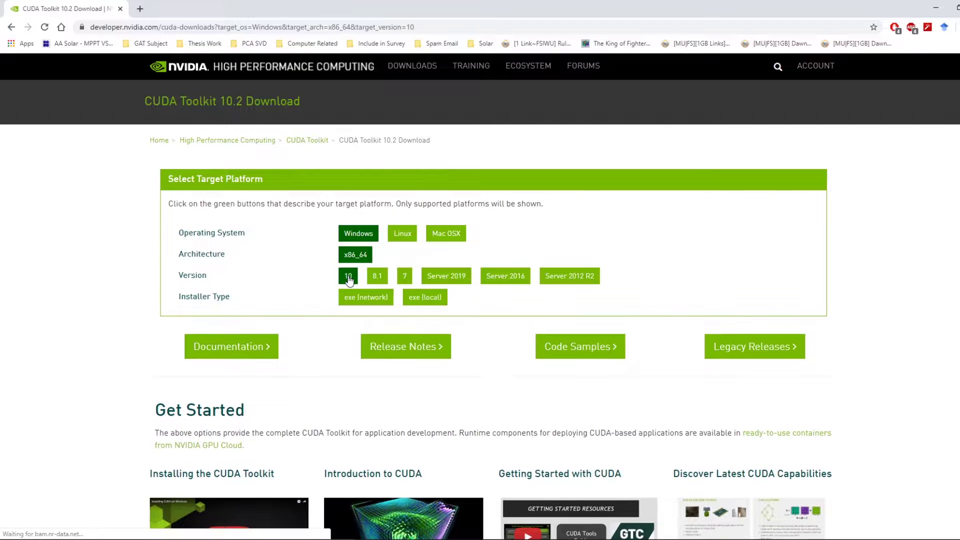
{"action": "left_click", "coordinate": [420, 299]}
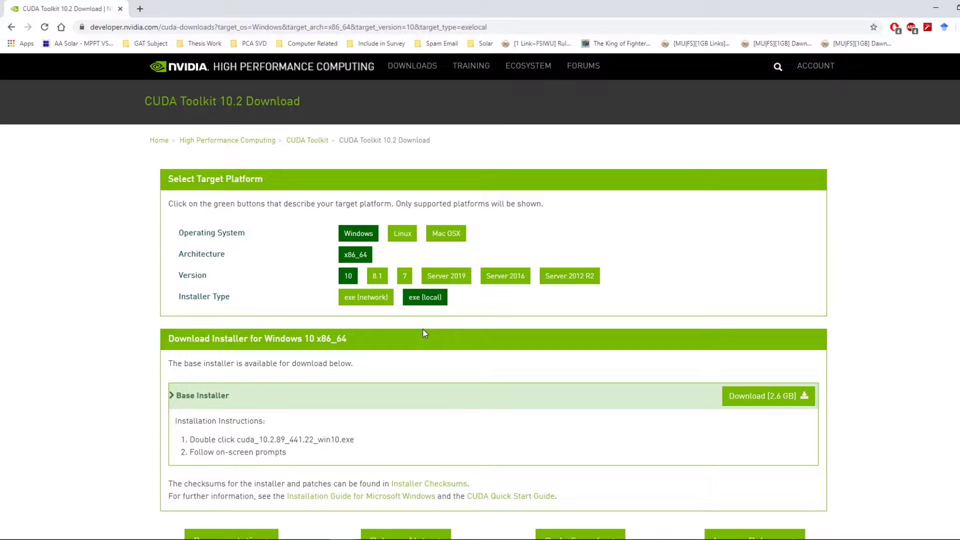
{"action": "scroll", "coordinate": [423, 333], "scroll_direction": "down", "scroll_amount": 1}
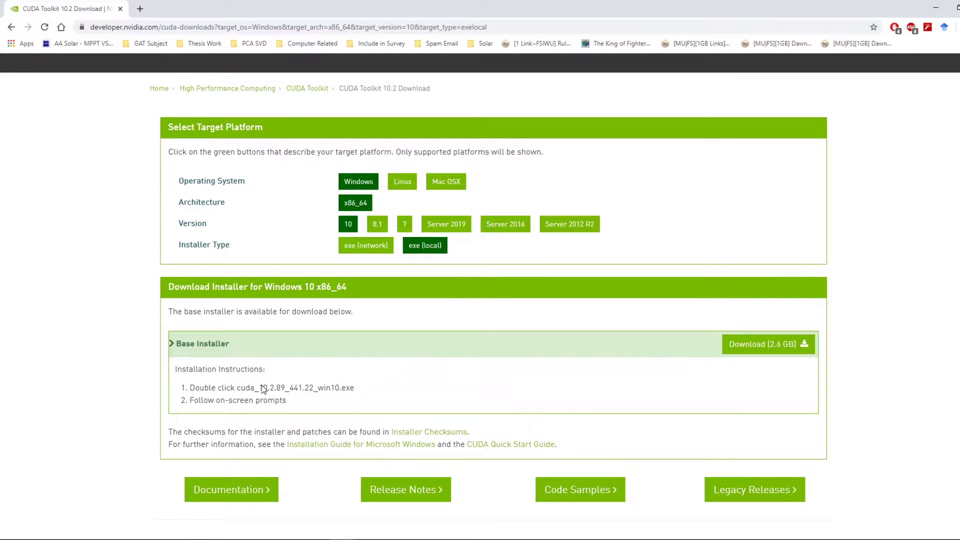
{"action": "left_click_drag", "start_coordinate": [259, 388], "coordinate": [383, 388]}
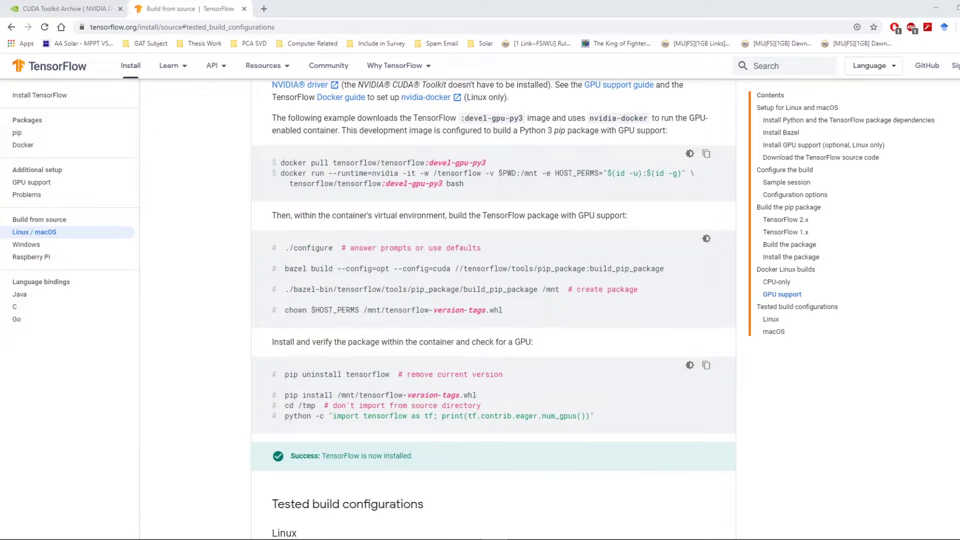
Examine TensorFlow's tested Linux build configurations for the cuDNN and CUDA versions required by the GPU build of tensorflow-2.1.0
{"action": "scroll", "coordinate": [362, 280], "scroll_direction": "down", "scroll_amount": 6}
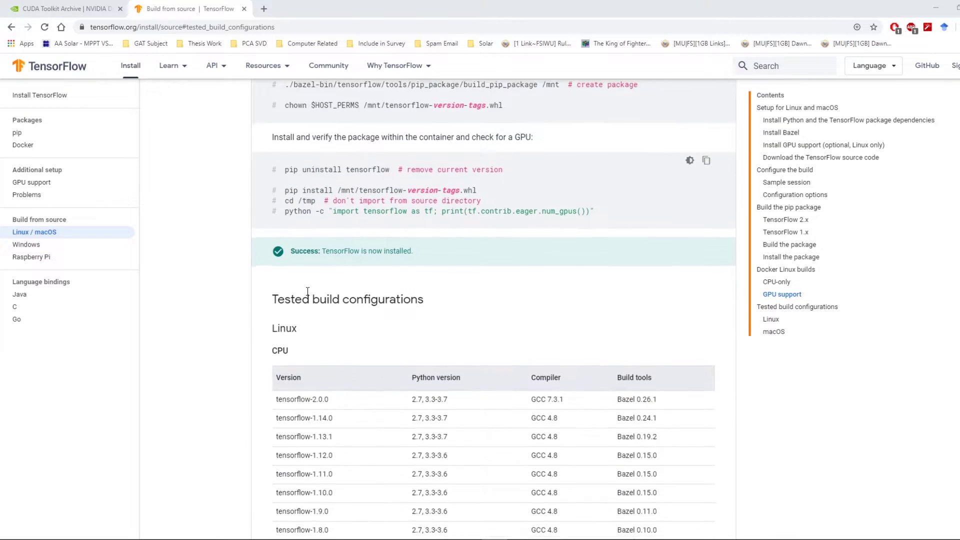
{"action": "scroll", "coordinate": [299, 289], "scroll_direction": "down", "scroll_amount": 2}
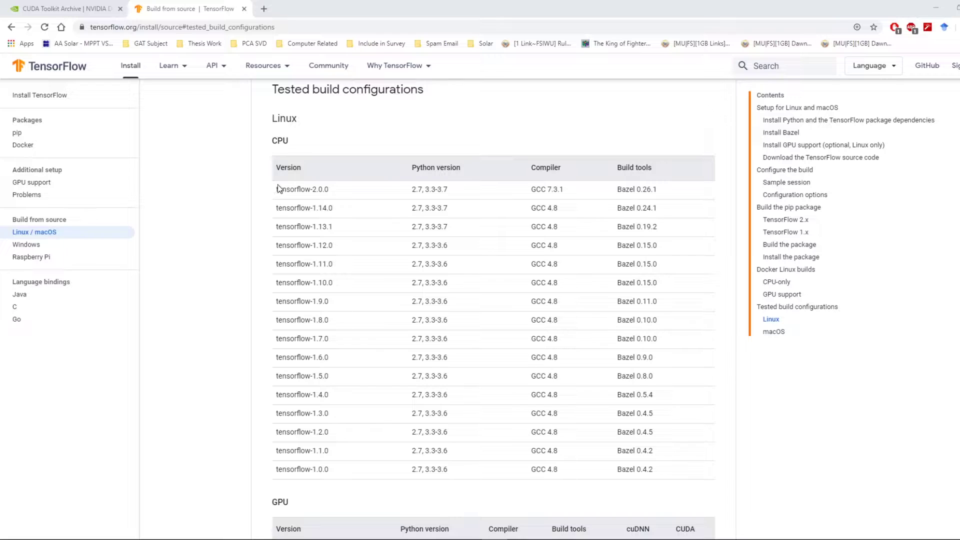
{"action": "left_click_drag", "start_coordinate": [294, 140], "coordinate": [272, 140]}
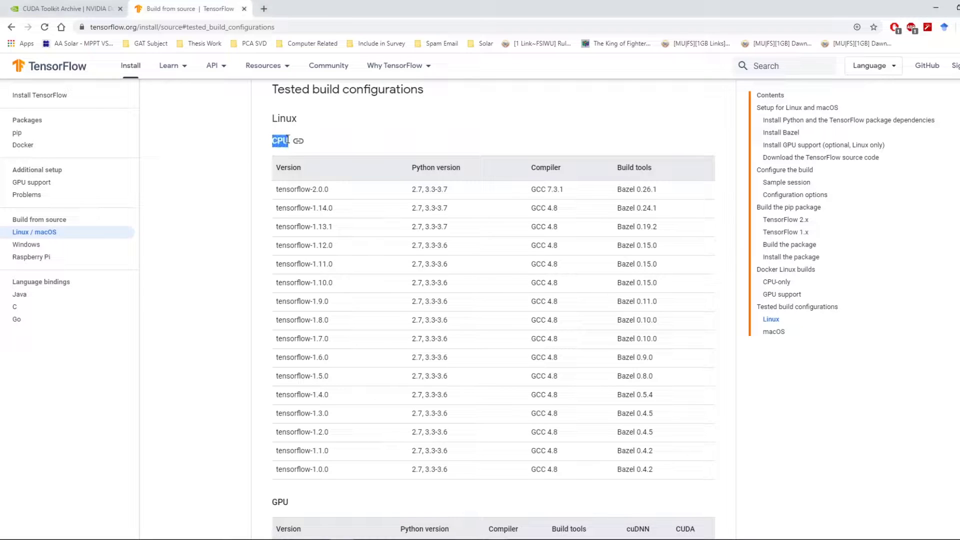
{"action": "scroll", "coordinate": [233, 204], "scroll_direction": "down", "scroll_amount": 4}
{"action": "scroll", "coordinate": [272, 274], "scroll_direction": "down", "scroll_amount": 1}
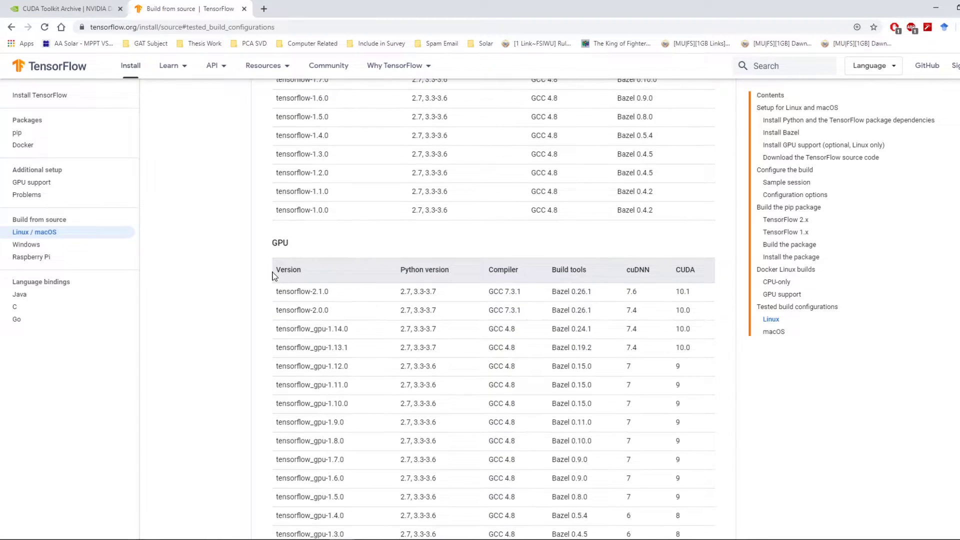
{"action": "left_click_drag", "start_coordinate": [274, 242], "coordinate": [296, 242]}
{"action": "scroll", "coordinate": [214, 278], "scroll_direction": "down", "scroll_amount": 2}
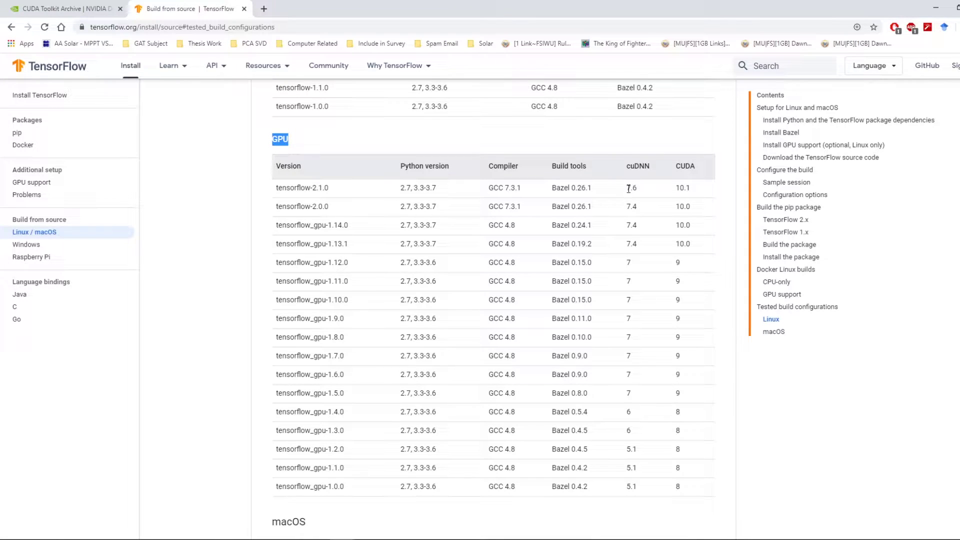
{"action": "left_click_drag", "start_coordinate": [626, 187], "coordinate": [695, 187]}
{"action": "left_click", "coordinate": [680, 187]}
Open the CUDA Toolkit 10.1 update2 download page from NVIDIA's legacy releases archive
{"action": "left_click", "coordinate": [78, 5]}
{"action": "left_click", "coordinate": [746, 231]}
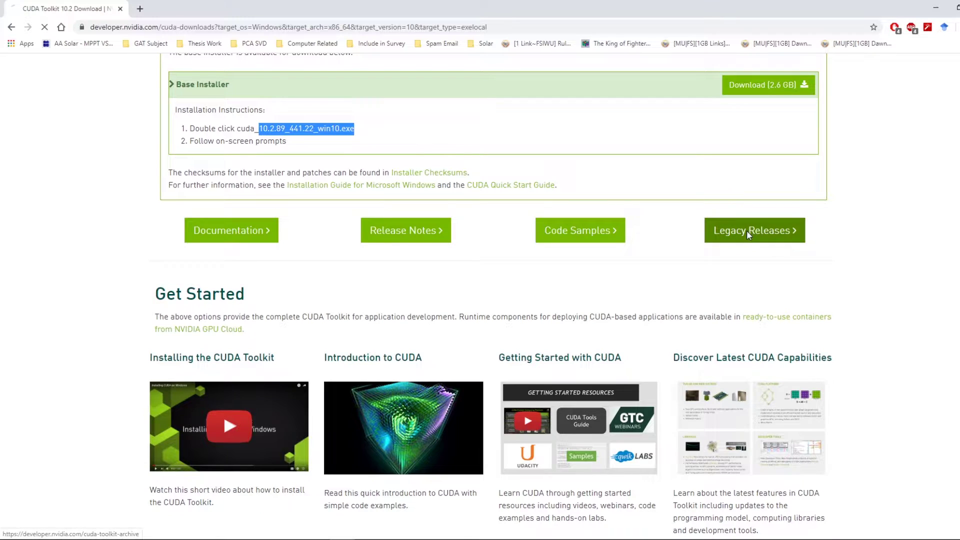
{"action": "scroll", "coordinate": [109, 53], "scroll_direction": "down", "scroll_amount": 3}
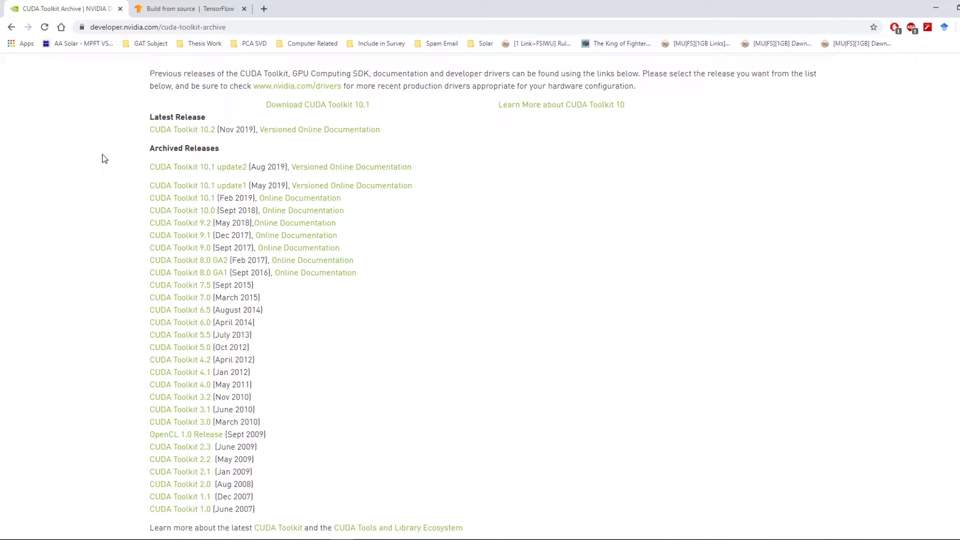
{"action": "left_click", "coordinate": [204, 171]}
Download the CUDA 10.1 update2 base installer for Windows, x86_64, version 10, exe (local), into the AI_in_5 folder
{"action": "left_click", "coordinate": [355, 264]}
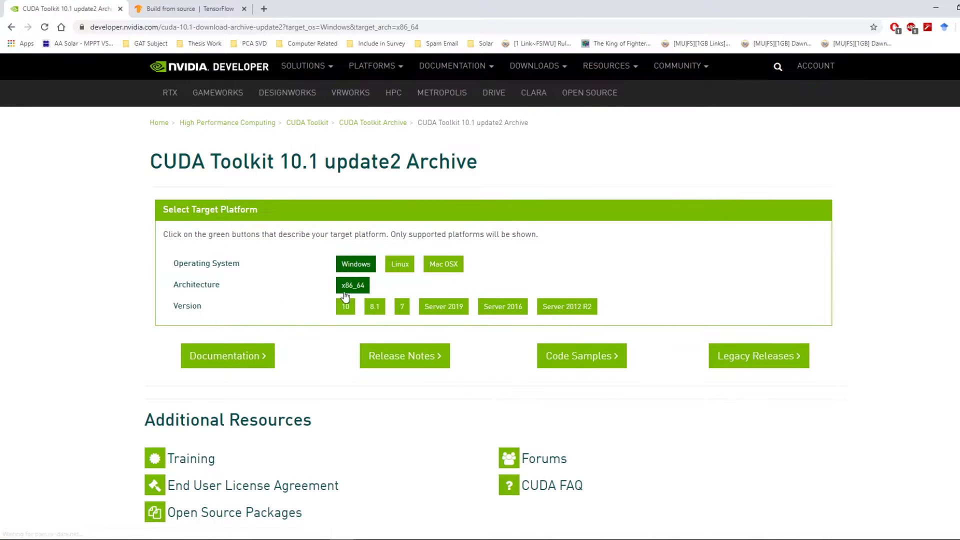
{"action": "left_click", "coordinate": [346, 307]}
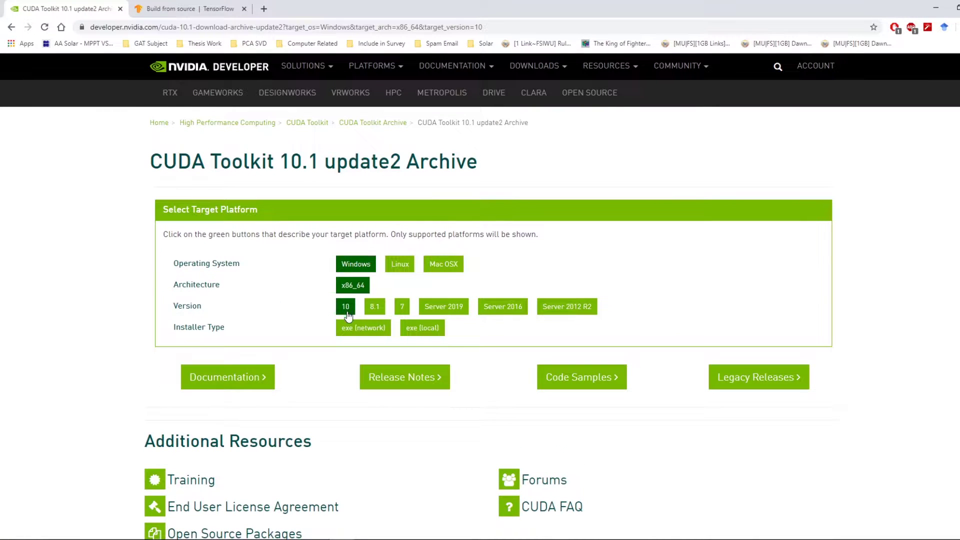
{"action": "left_click", "coordinate": [422, 328]}
{"action": "scroll", "coordinate": [410, 351], "scroll_direction": "down", "scroll_amount": 2}
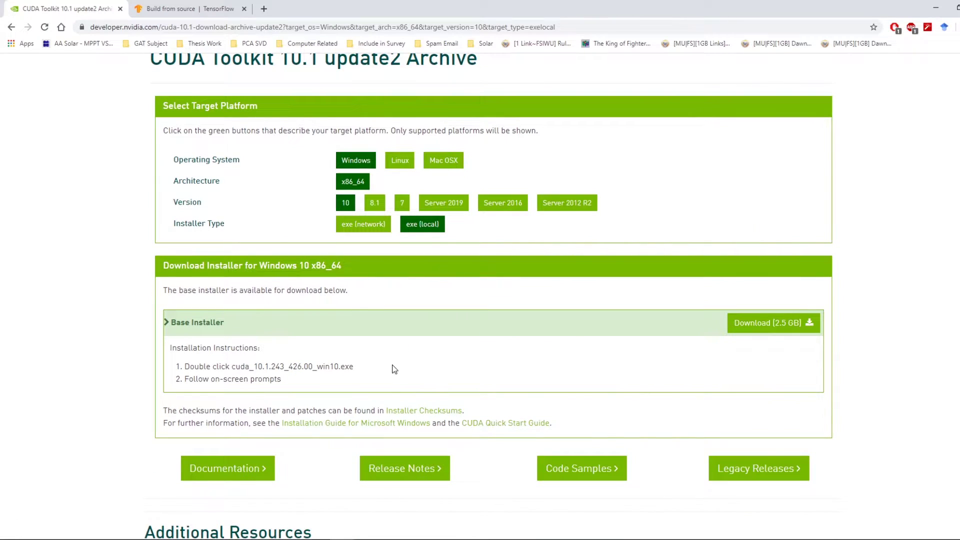
{"action": "left_click_drag", "start_coordinate": [256, 368], "coordinate": [338, 365]}
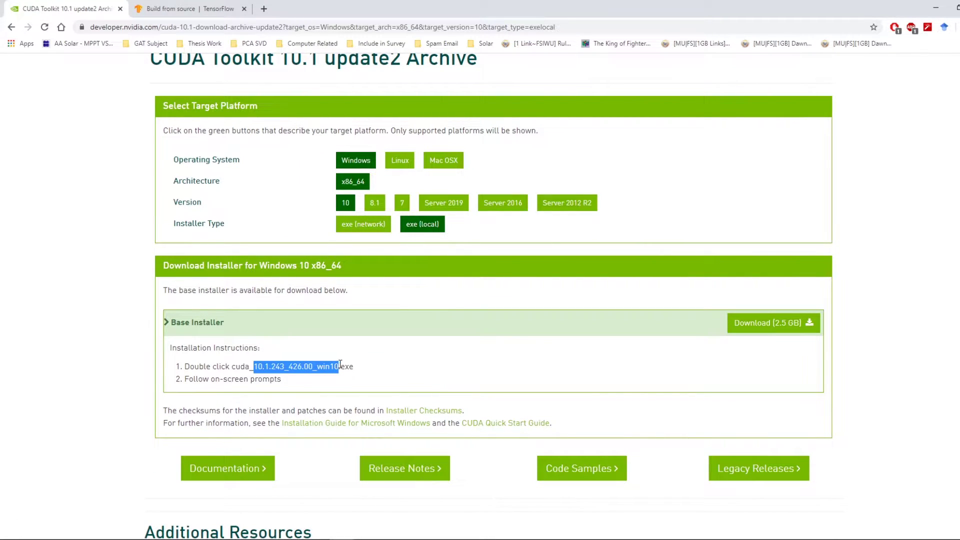
{"action": "left_click", "coordinate": [774, 325]}
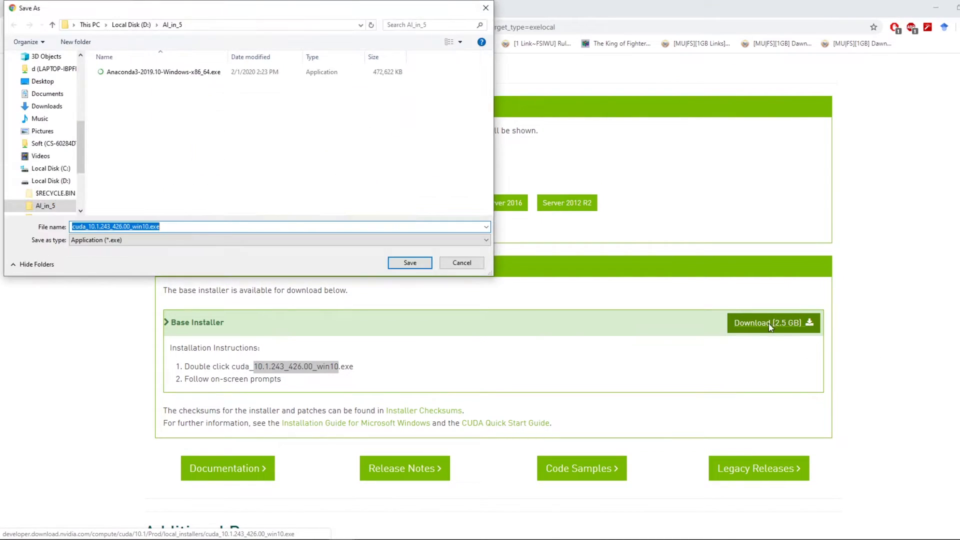
{"action": "left_click", "coordinate": [411, 264]}
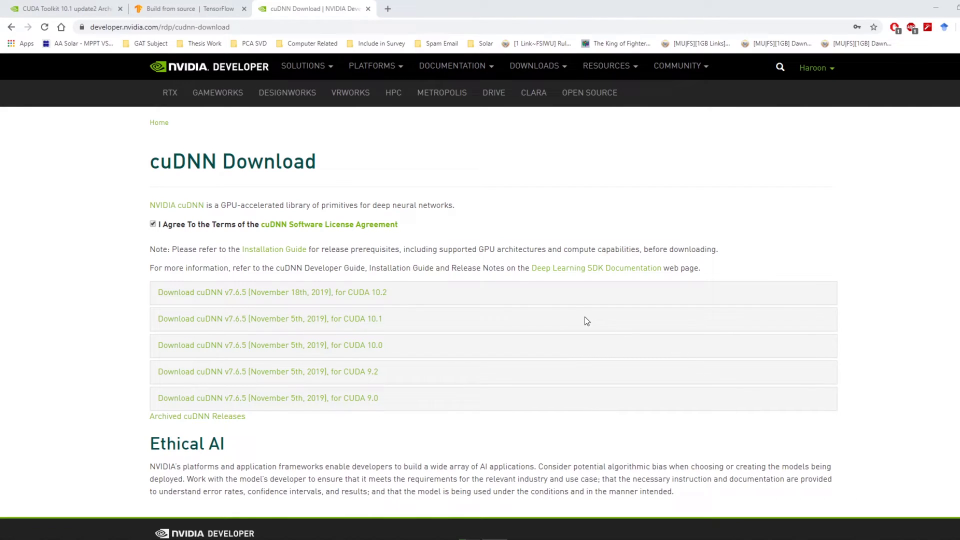
Check the cuDNN download page address and the cuDNN version that TensorFlow's GPU table lists for tensorflow-2.1.0
{"action": "left_click", "coordinate": [228, 28]}
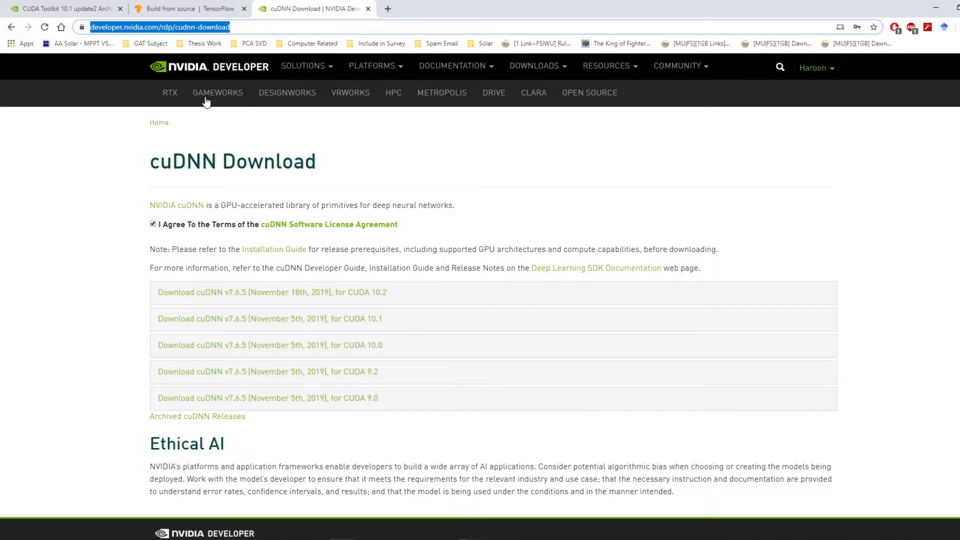
{"action": "left_click", "coordinate": [35, 264]}
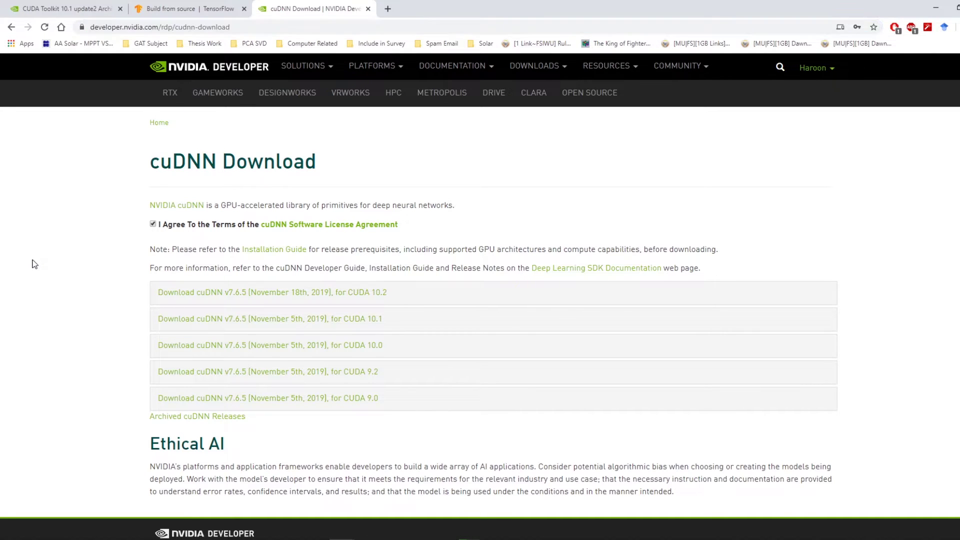
{"action": "left_click", "coordinate": [185, 9]}
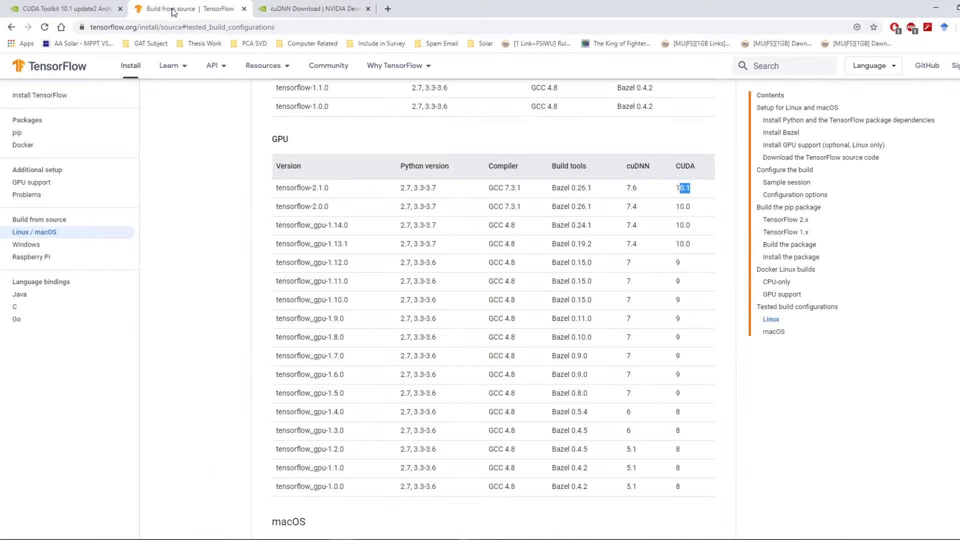
{"action": "double_click", "coordinate": [629, 188]}
{"action": "left_click", "coordinate": [308, 8]}
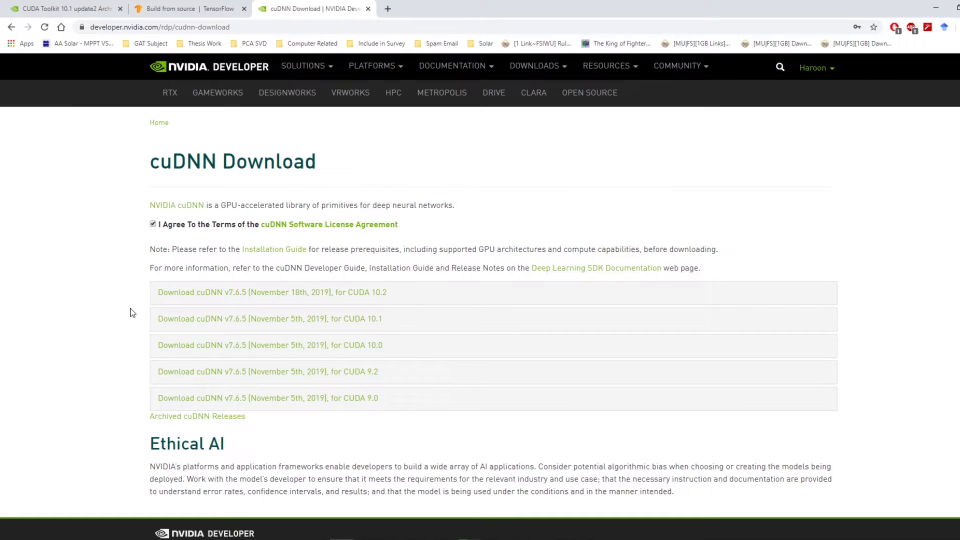
Download the Windows 10 library of cuDNN v7.6.5 for CUDA 10.1 as cudnn-10.1-windows10-x64-v7.6.5.32.zip into the AI_in_5 folder
{"action": "left_click", "coordinate": [363, 322]}
{"action": "scroll", "coordinate": [355, 347], "scroll_direction": "down", "scroll_amount": 1}
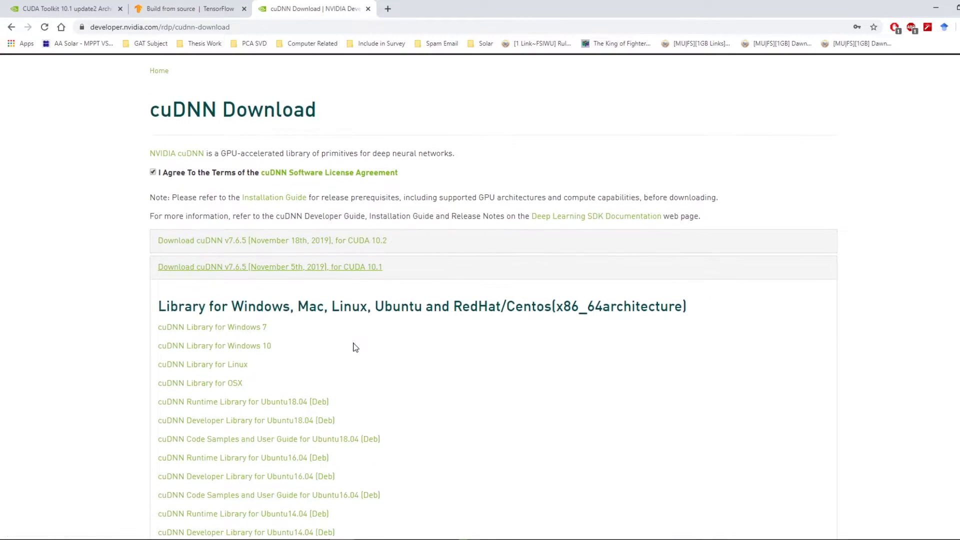
{"action": "scroll", "coordinate": [321, 348], "scroll_direction": "down", "scroll_amount": 1}
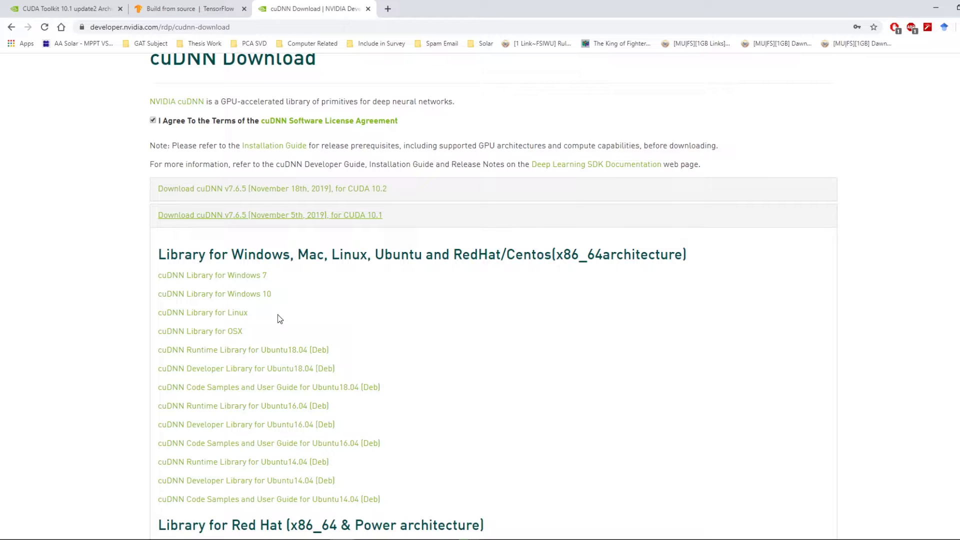
{"action": "left_click", "coordinate": [258, 295]}
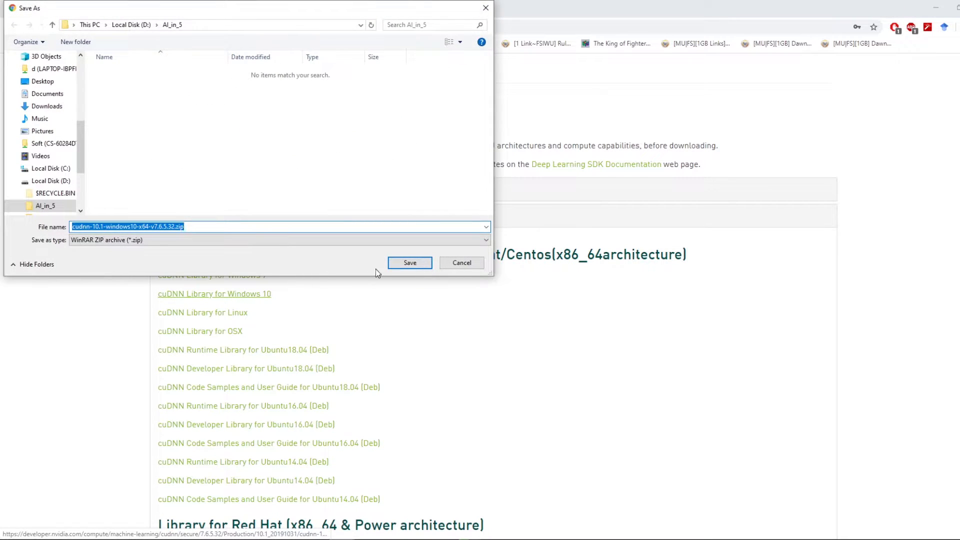
{"action": "left_click", "coordinate": [409, 263]}
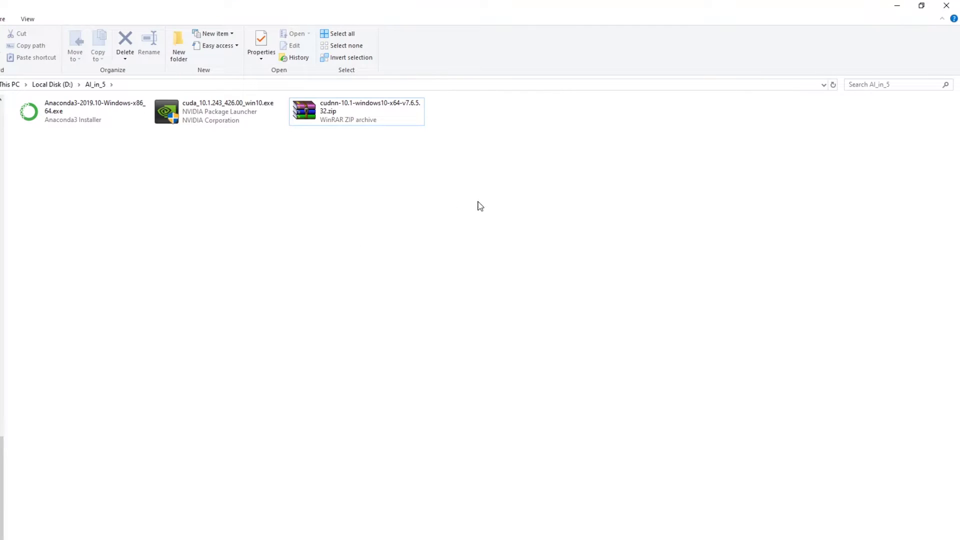
{"action": "left_click_drag", "start_coordinate": [477, 201], "coordinate": [123, 98]}
{"action": "left_click", "coordinate": [274, 139]}
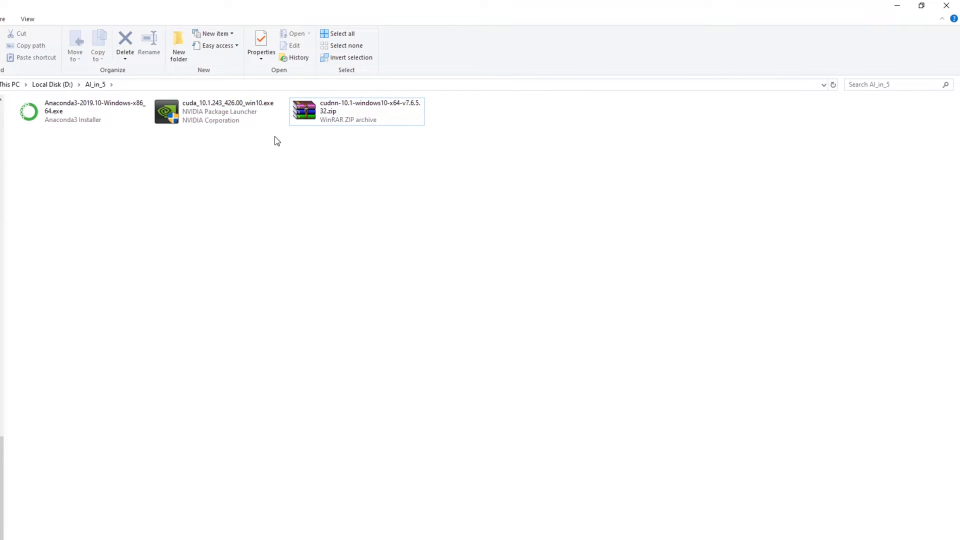
Extract the cuDNN v7.6.5.32 zip and the CUDA 10.1.243 installer exe into folders of their own inside AI_in_5
{"action": "right_click", "coordinate": [317, 114]}
{"action": "left_click", "coordinate": [344, 159]}
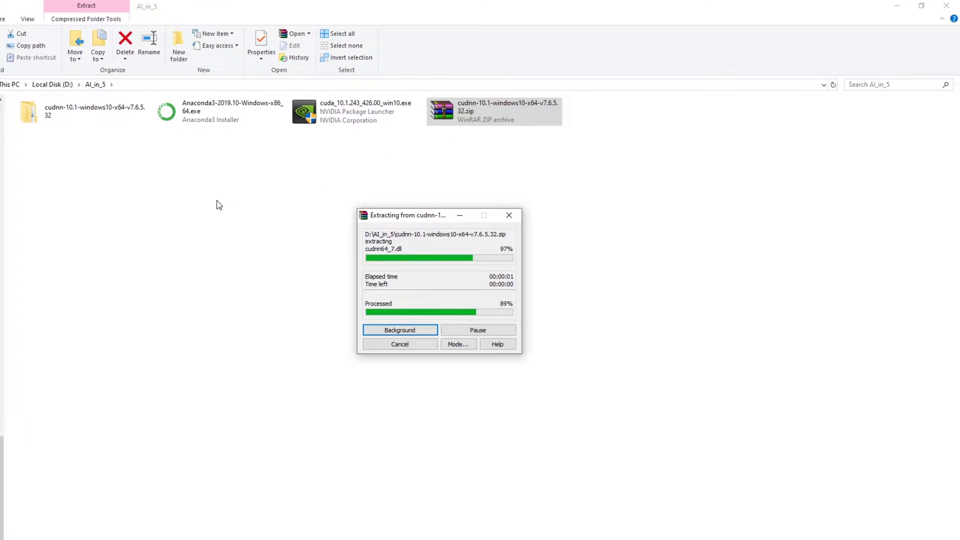
{"action": "right_click", "coordinate": [343, 114]}
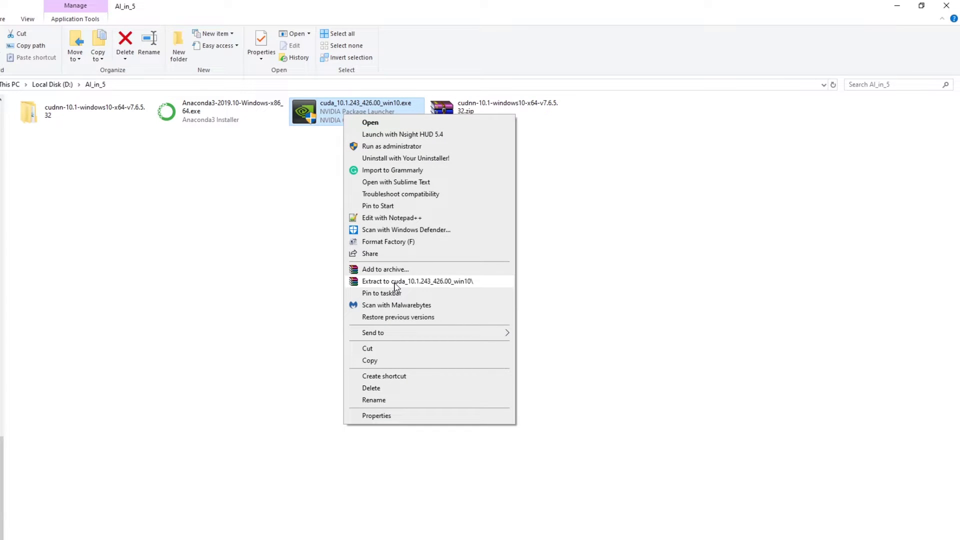
{"action": "left_click", "coordinate": [397, 282]}
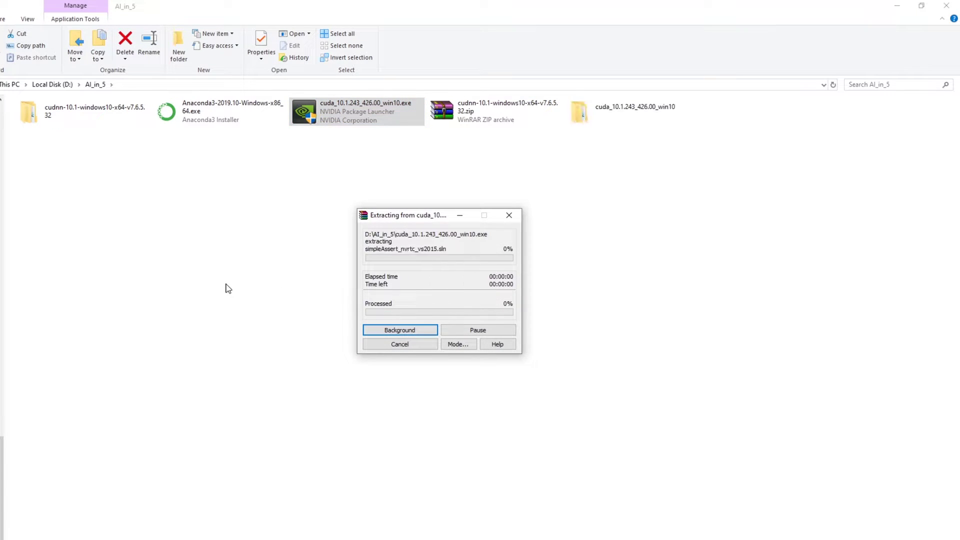
{"action": "left_click", "coordinate": [214, 220]}
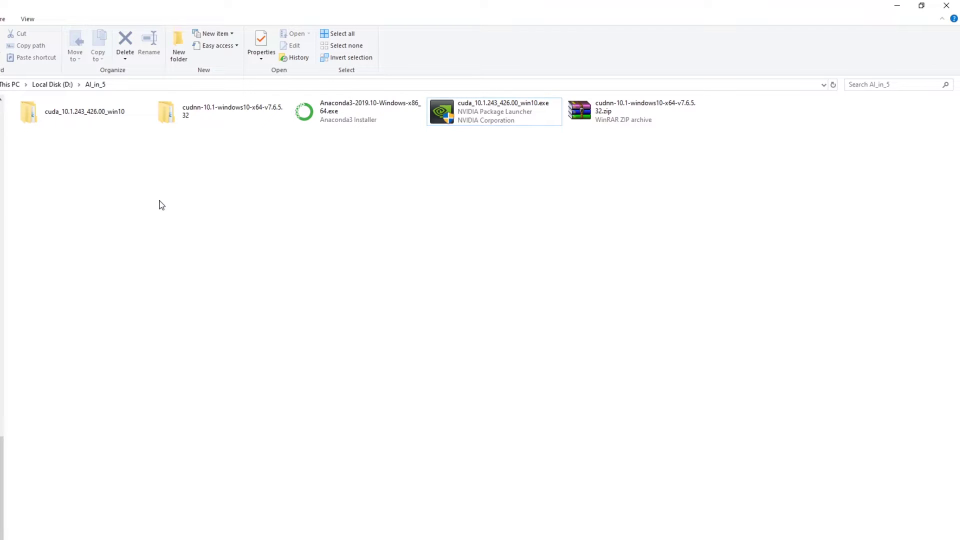
{"action": "left_click_drag", "start_coordinate": [36, 161], "coordinate": [434, 100]}
{"action": "left_click", "coordinate": [377, 153]}
Launch the CUDA setup program from the extracted cuda_10.1.243_426.00_win10 folder as administrator
{"action": "double_click", "coordinate": [98, 119]}
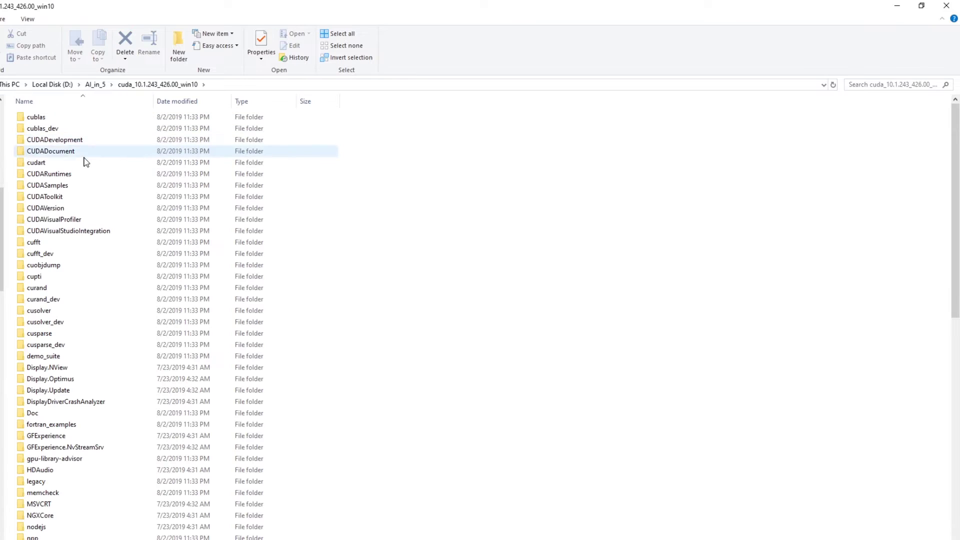
{"action": "scroll", "coordinate": [212, 239], "scroll_direction": "down", "scroll_amount": 8}
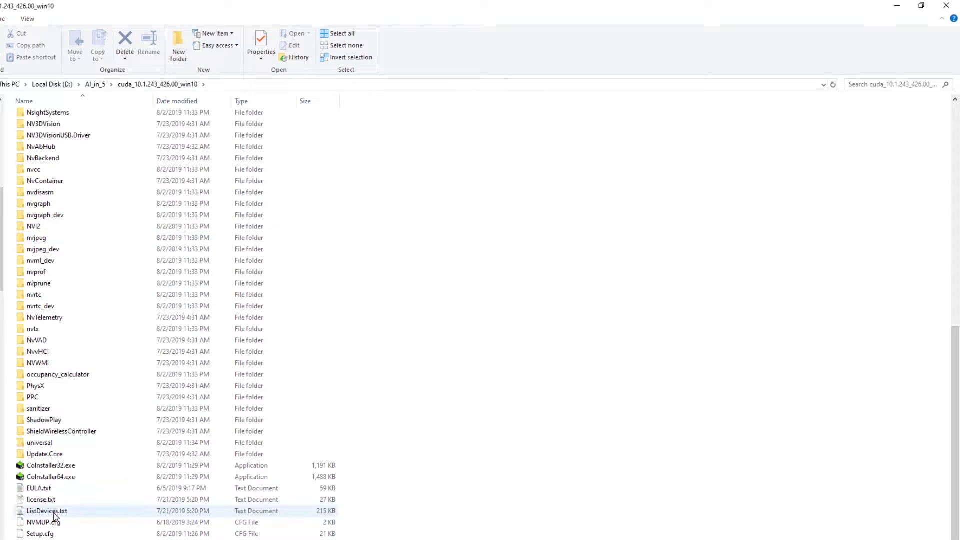
{"action": "right_click", "coordinate": [42, 466]}
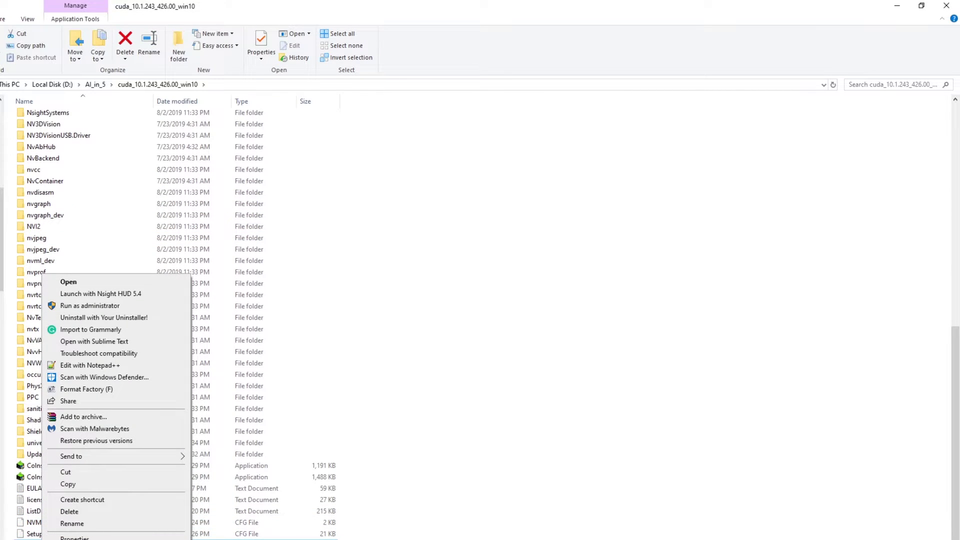
{"action": "left_click", "coordinate": [90, 306]}
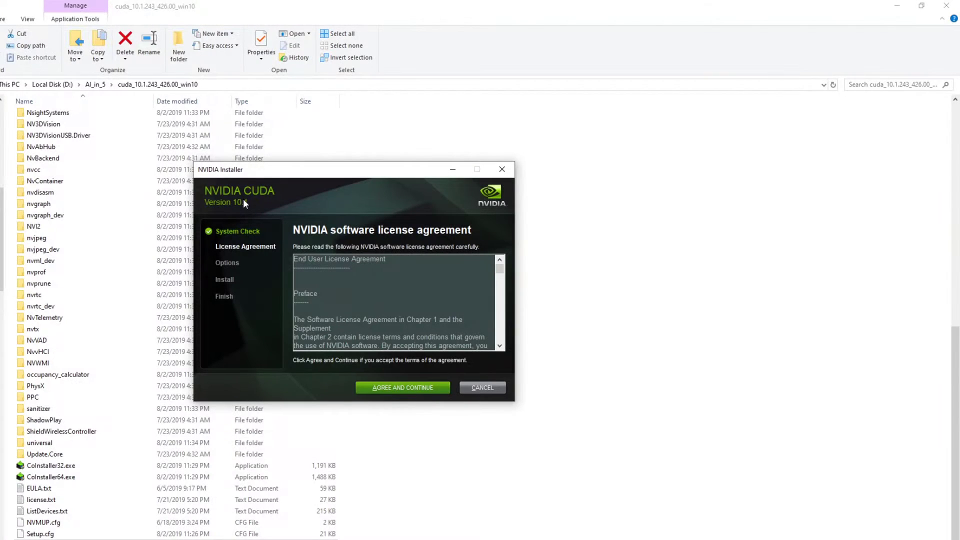
Accept the NVIDIA license, choose the Express CUDA 10.1 installation, and agree to continue without a supported Visual Studio
{"action": "left_click", "coordinate": [393, 388]}
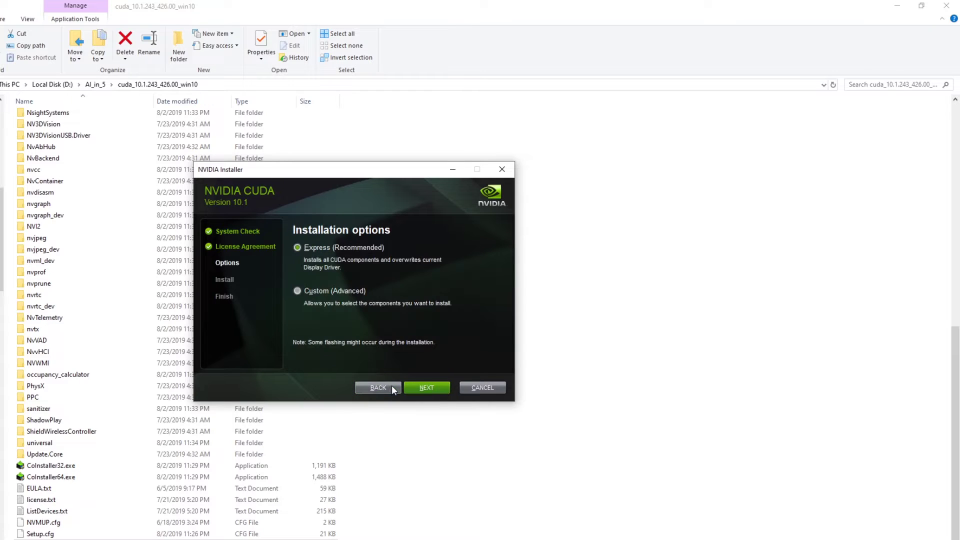
{"action": "left_click", "coordinate": [433, 389]}
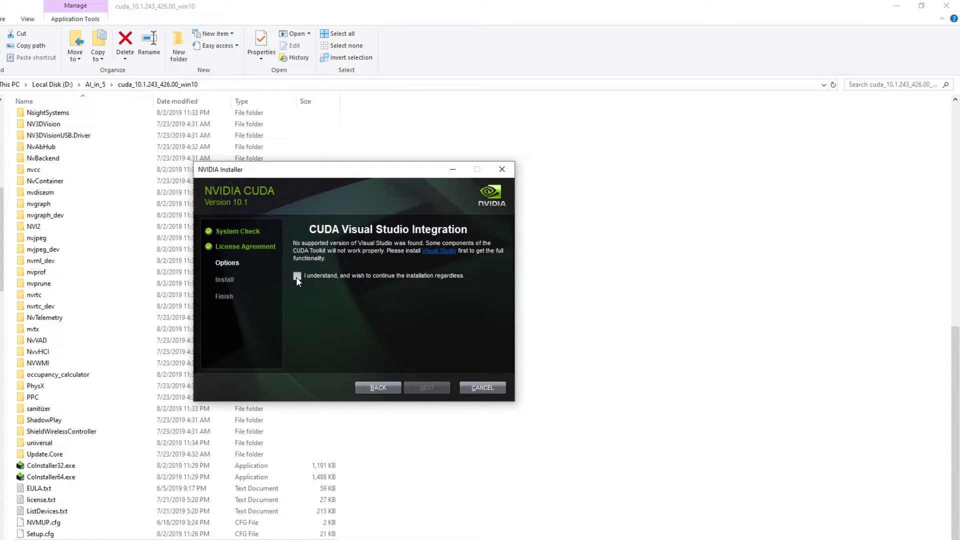
{"action": "left_click", "coordinate": [296, 276]}
{"action": "left_click", "coordinate": [412, 387]}
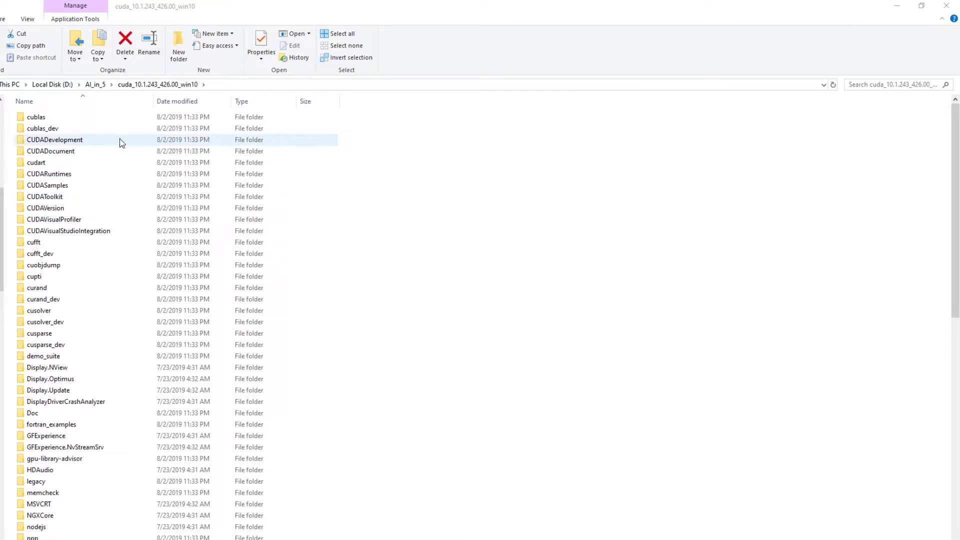
Copy everything in the cuda folder of the extracted cuDNN package, including bin, include and lib
{"action": "left_click", "coordinate": [96, 85]}
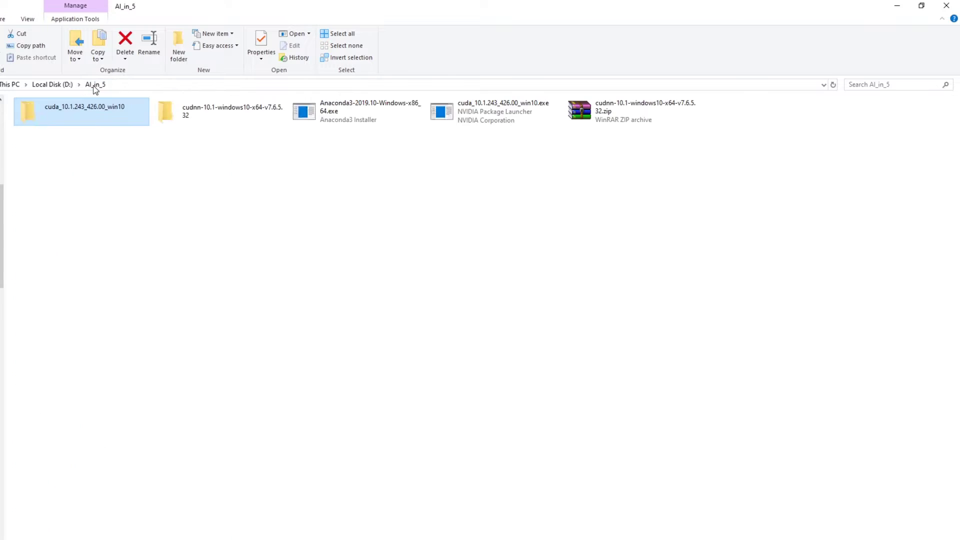
{"action": "double_click", "coordinate": [215, 119]}
{"action": "double_click", "coordinate": [37, 117]}
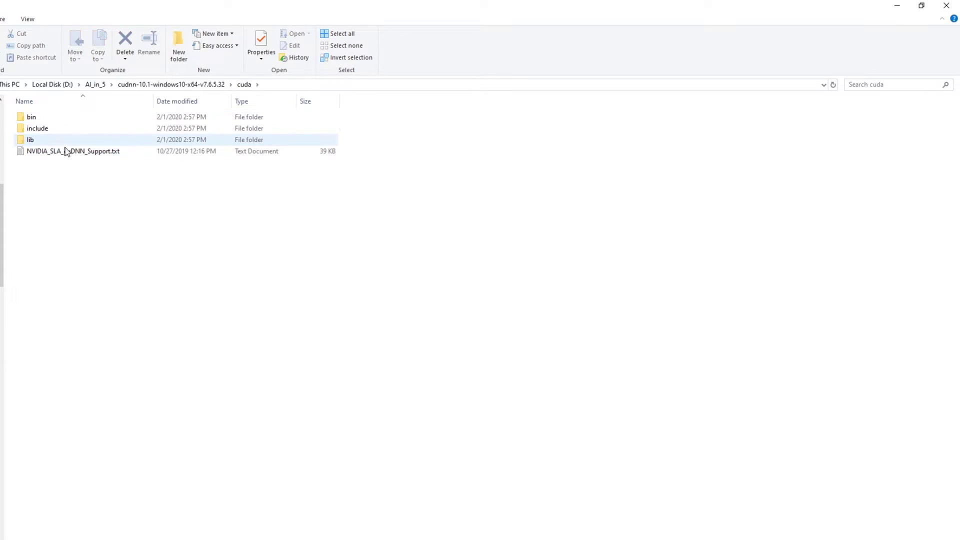
{"action": "key", "text": "ctrl+a"}
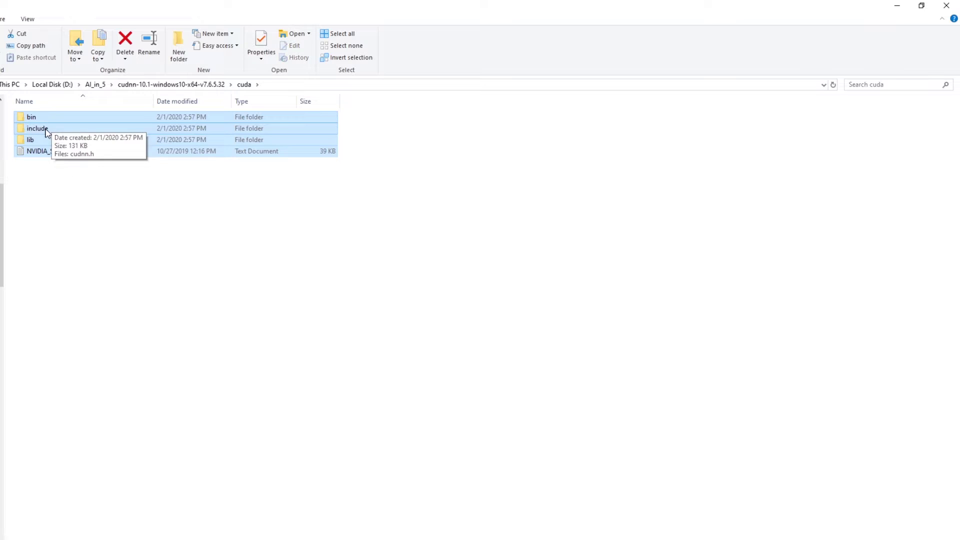
{"action": "right_click", "coordinate": [46, 131]}
{"action": "left_click", "coordinate": [74, 276]}
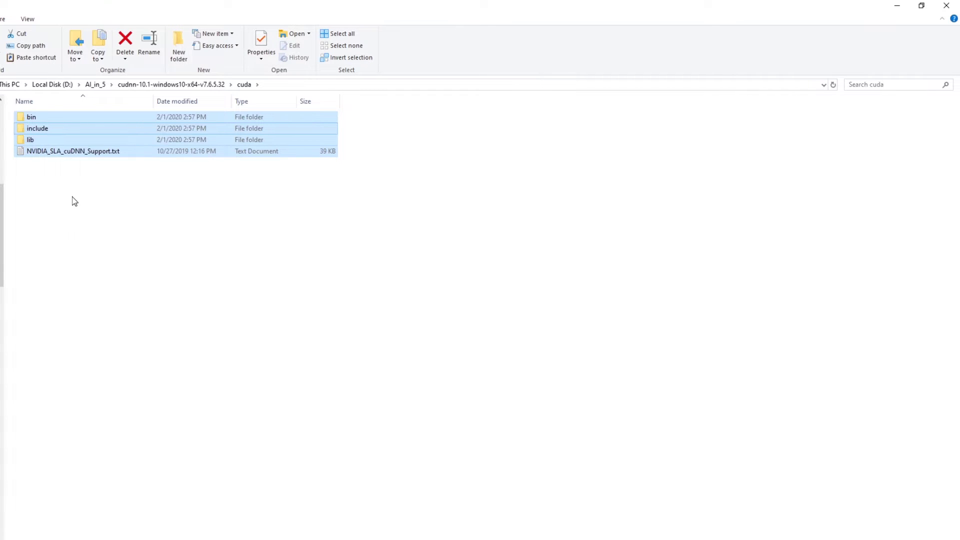
Paste the cuDNN files into C:\Program Files\NVIDIA GPU Computing Toolkit\CUDA\v10.1, granting administrator permission for the copy
{"action": "key", "text": "alt+Tab"}
{"action": "left_click", "coordinate": [315, 85]}
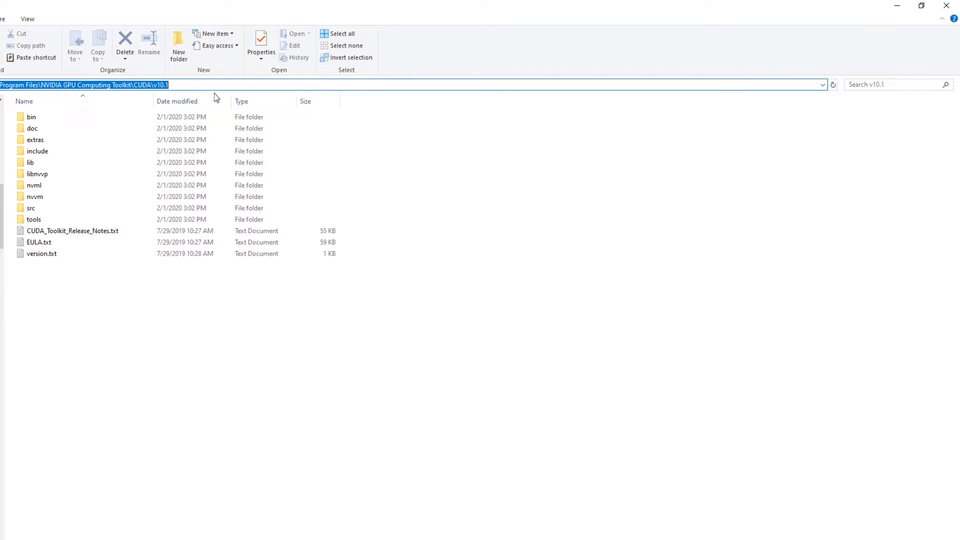
{"action": "left_click", "coordinate": [167, 293]}
{"action": "right_click", "coordinate": [181, 289]}
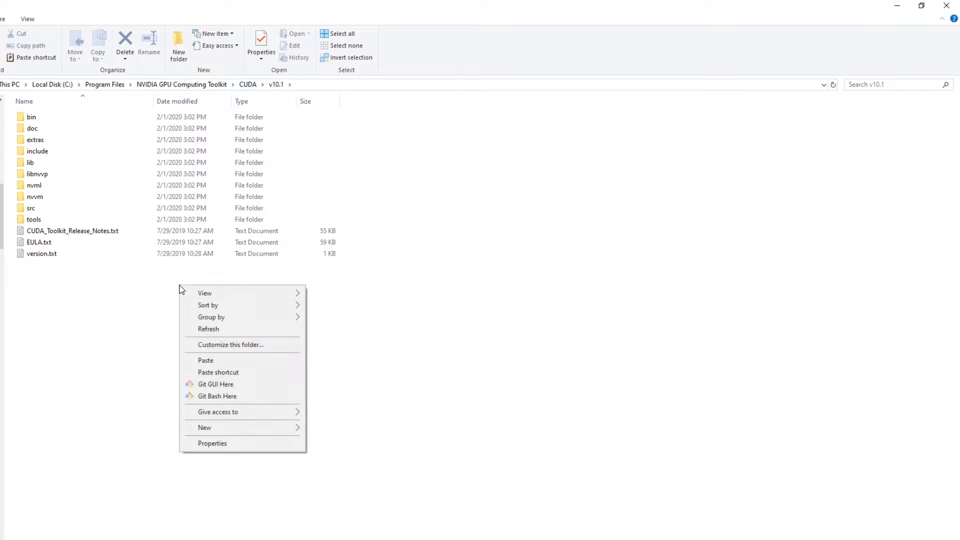
{"action": "left_click", "coordinate": [205, 361]}
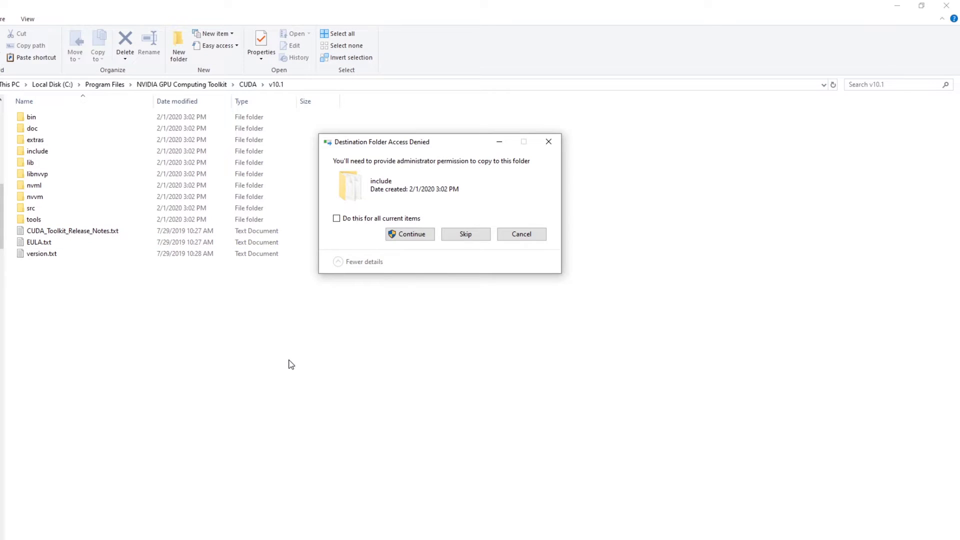
{"action": "left_click", "coordinate": [397, 236]}
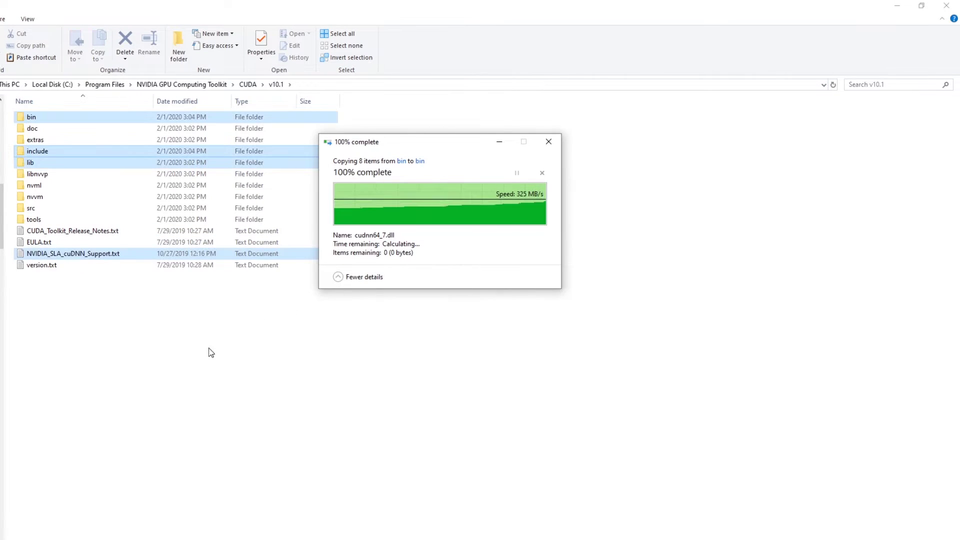
{"action": "left_click", "coordinate": [186, 364]}
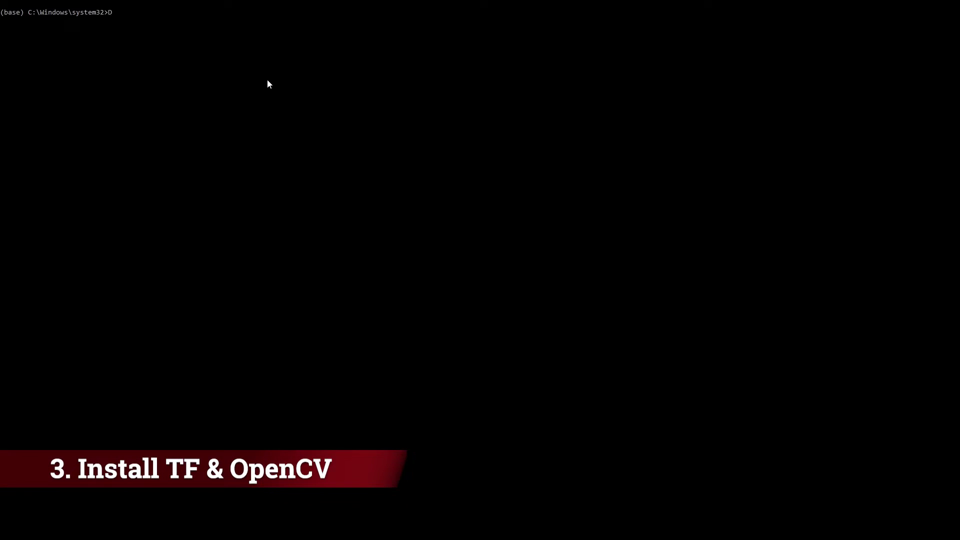
In the Anaconda command prompt, change to the D:\AI_in_5 folder and clear the screen
{"action": "key", "text": "Return"}
{"action": "type", "text": "cd Ai"}
{"action": "key", "text": "Tab"}
{"action": "key", "text": "Return"}
{"action": "type", "text": "cls"}
{"action": "key", "text": "Return"}
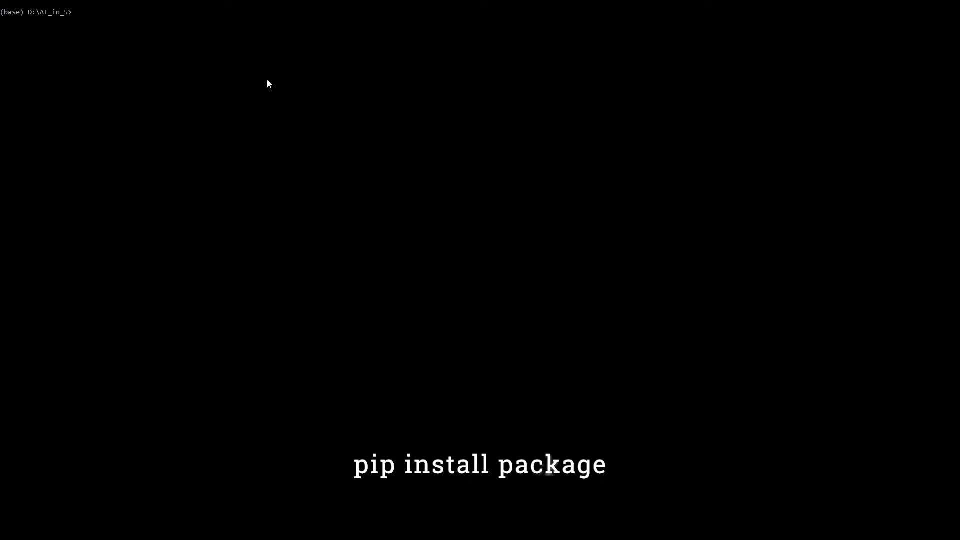
{"action": "type", "text": "pip inst"}
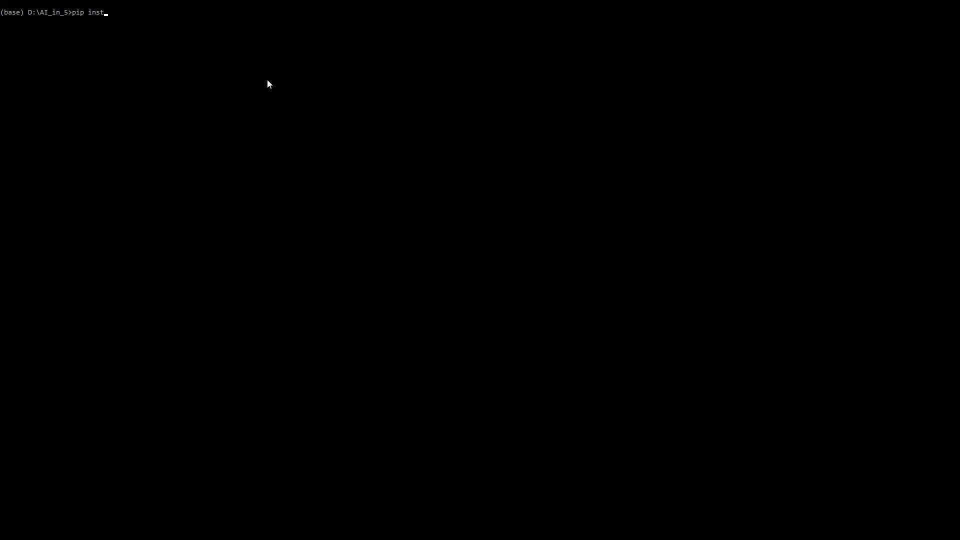
{"action": "type", "text": "all tensorflow-gpu"}
{"action": "key", "text": "BackSpace"}
{"action": "key", "text": "BackSpace"}
{"action": "key", "text": "BackSpace"}
{"action": "key", "text": "BackSpace"}
{"action": "key", "text": "BackSpace"}
{"action": "key", "text": "BackSpace"}
{"action": "key", "text": "BackSpace"}
{"action": "key", "text": "BackSpace"}
{"action": "key", "text": "BackSpace"}
{"action": "key", "text": "BackSpace"}
{"action": "key", "text": "BackSpace"}
{"action": "key", "text": "BackSpace"}
{"action": "key", "text": "BackSpace"}
{"action": "key", "text": "BackSpace"}
{"action": "key", "text": "BackSpace"}
{"action": "key", "text": "BackSpace"}
{"action": "key", "text": "BackSpace"}
{"action": "key", "text": "BackSpace"}
{"action": "key", "text": "BackSpace"}
{"action": "key", "text": "BackSpace"}
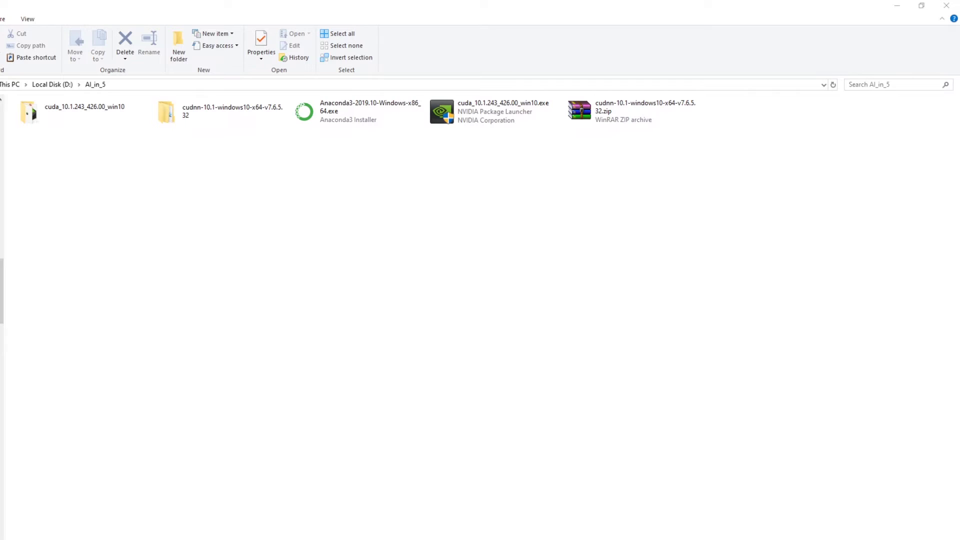
In File Explorer, create a new text document named requirements.txt in the AI_in_5 folder
{"action": "right_click", "coordinate": [289, 299]}
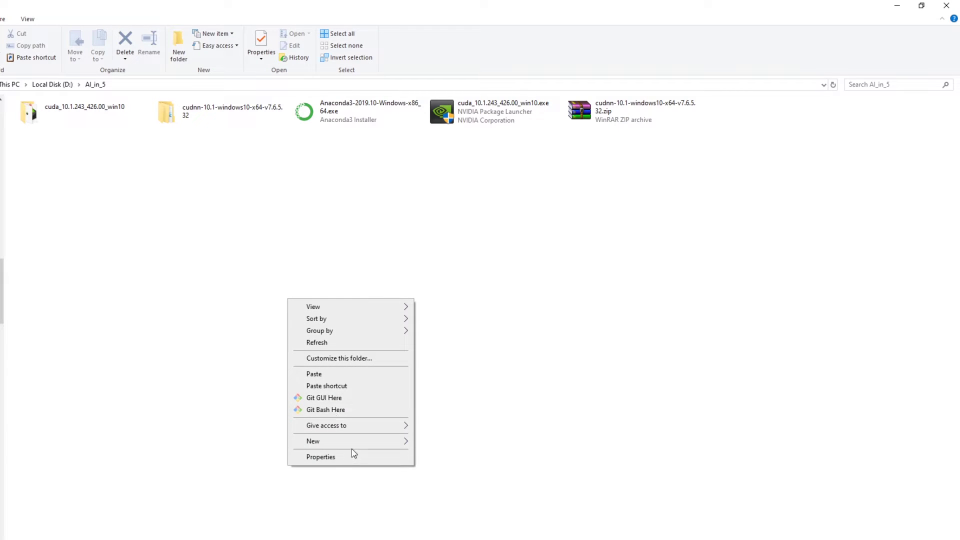
{"action": "mouse_move", "coordinate": [385, 442]}
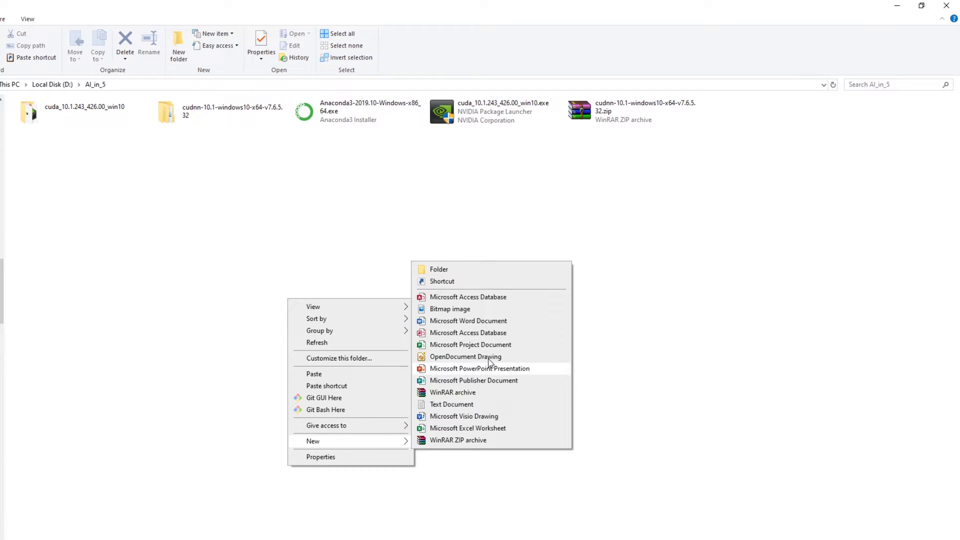
{"action": "left_click", "coordinate": [452, 404]}
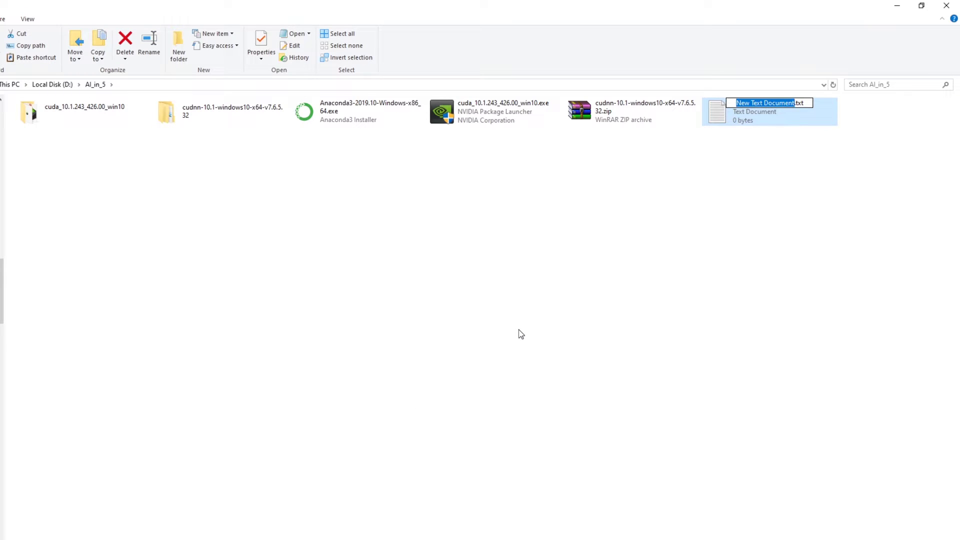
{"action": "type", "text": "requirement"}
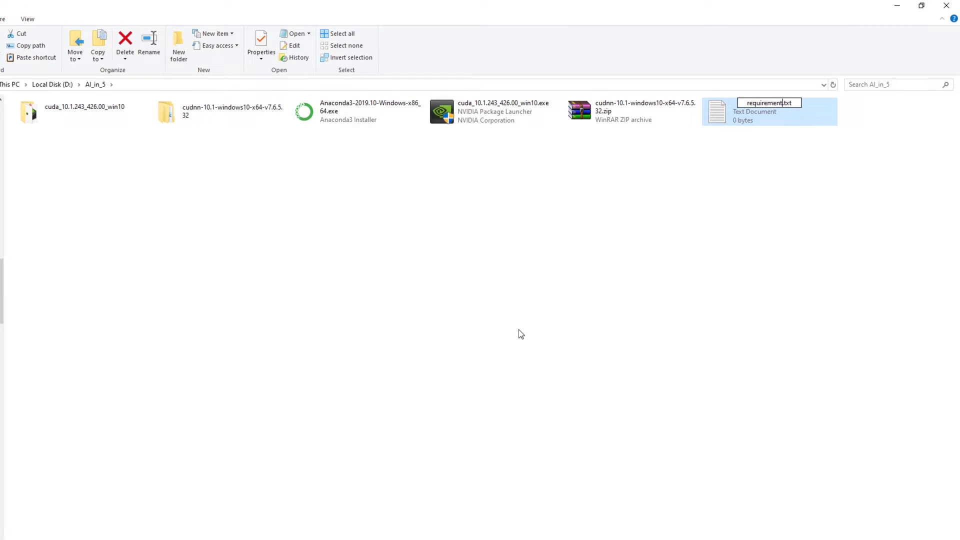
{"action": "type", "text": "s"}
{"action": "key", "text": "Return"}
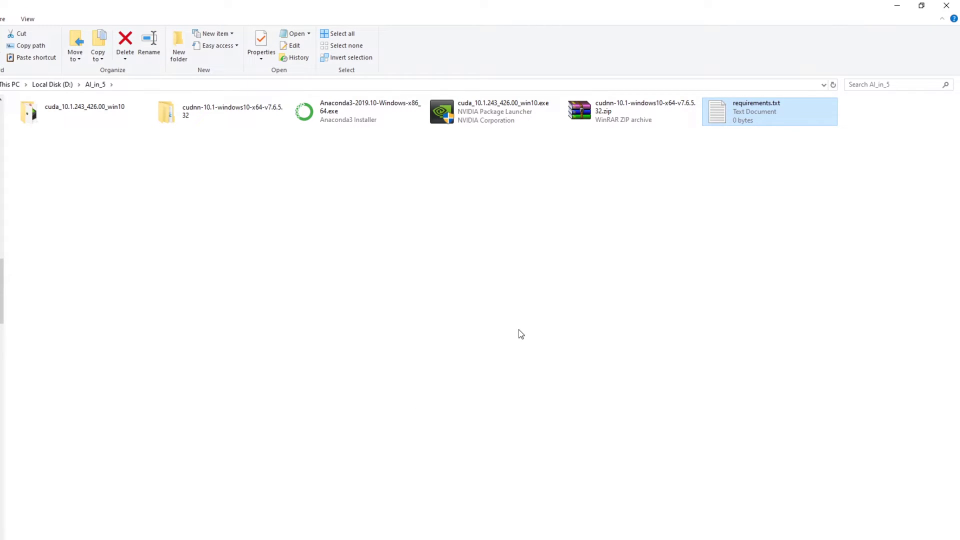
Open requirements.txt and list tensorflow-gpu==2.1.0 and opencv-python on separate lines
{"action": "key", "text": "Return"}
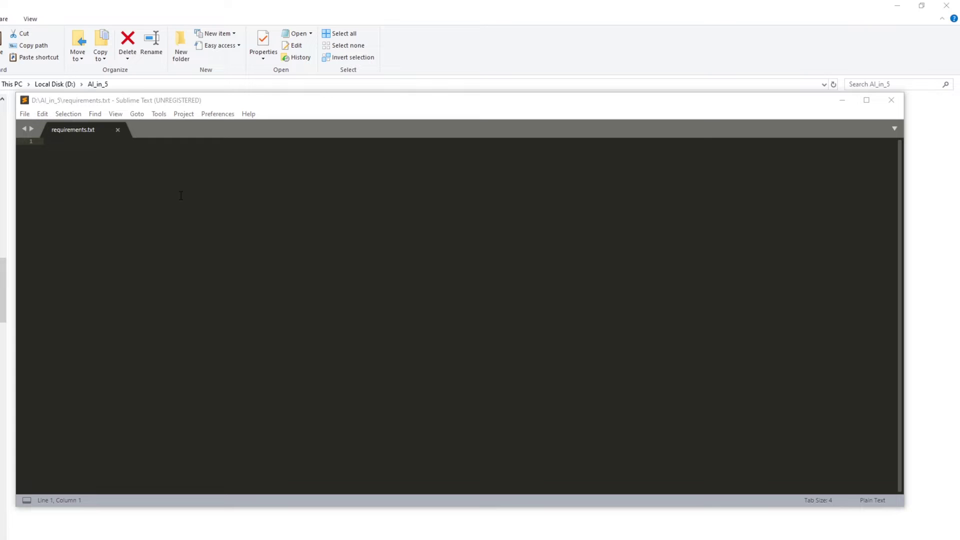
{"action": "left_click", "coordinate": [137, 165]}
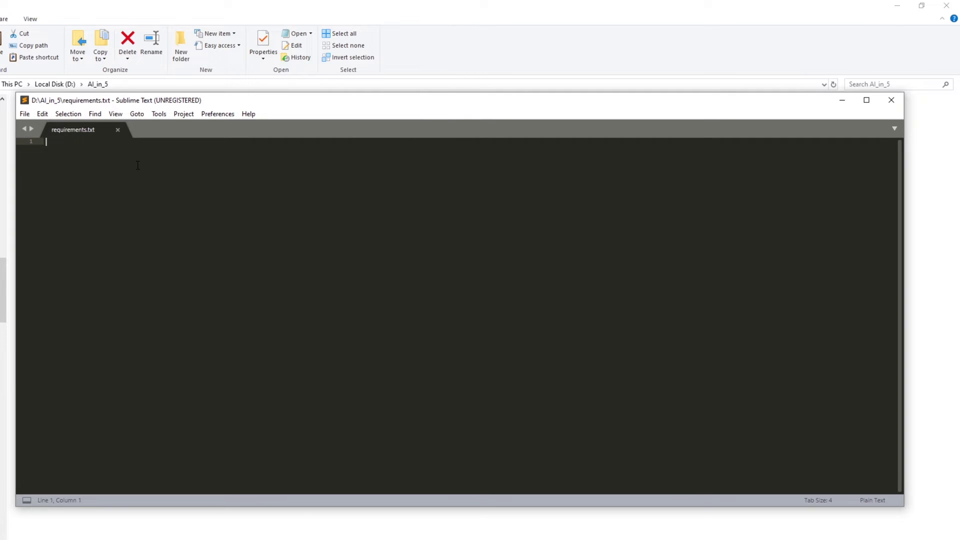
{"action": "type", "text": "tensorflow"}
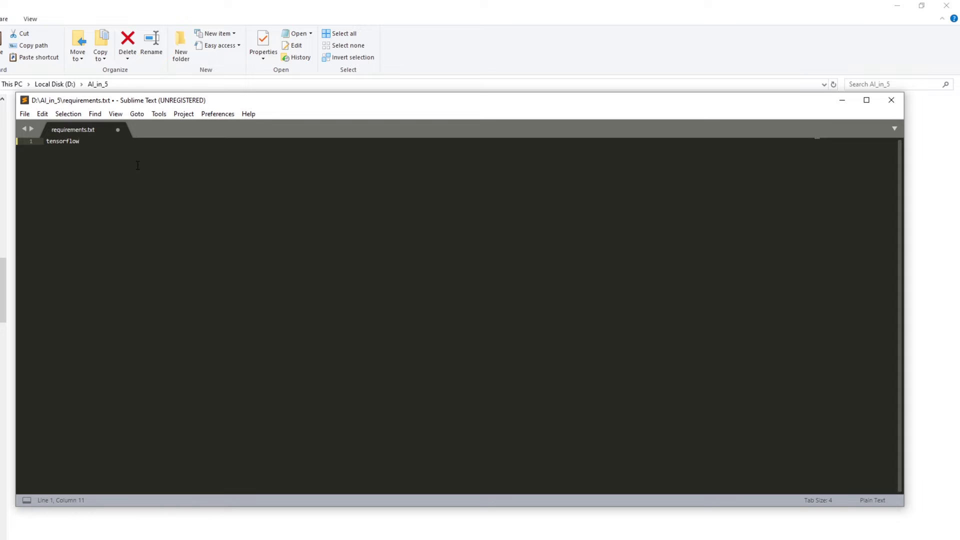
{"action": "key", "text": "Return"}
{"action": "type", "text": "opencv-python"}
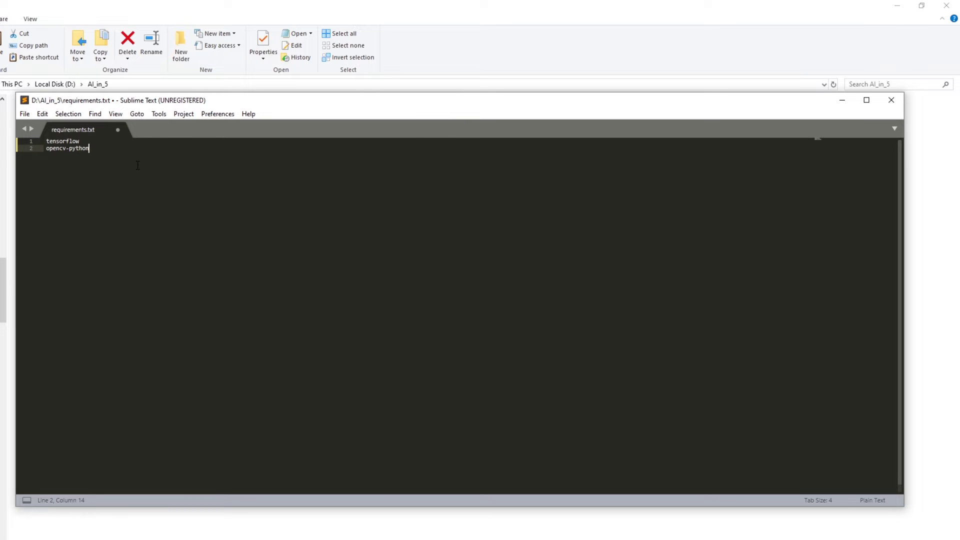
{"action": "key", "text": "Up"}
{"action": "type", "text": "-gpu==2.1.0"}
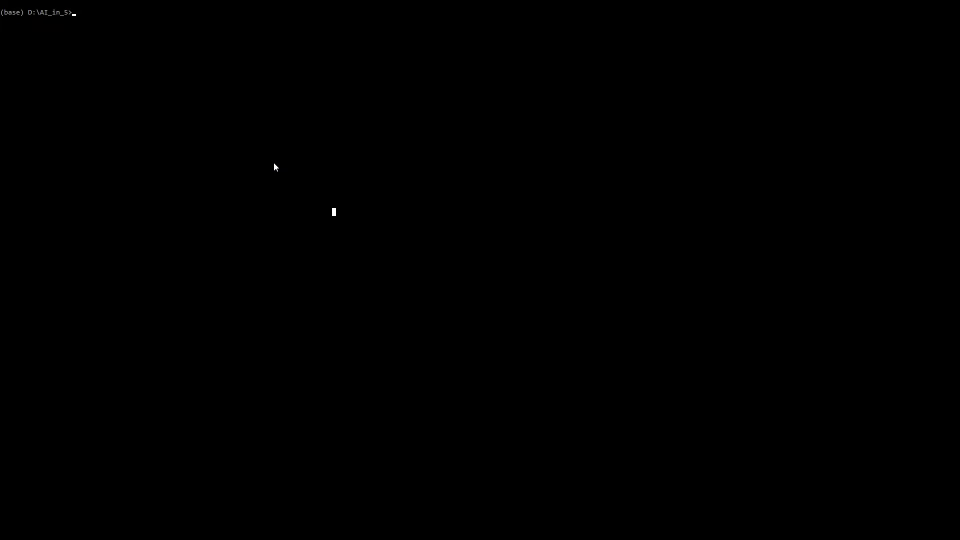
In the command prompt, install the listed packages with pip install -r requirements.txt
{"action": "type", "text": "pip install -r "}
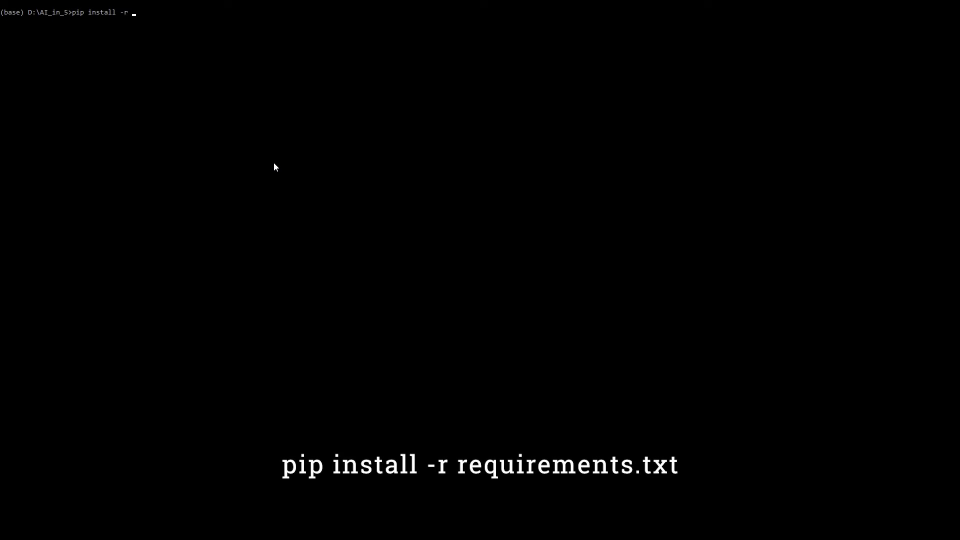
{"action": "type", "text": "requirements.txt"}
{"action": "key", "text": "Return"}
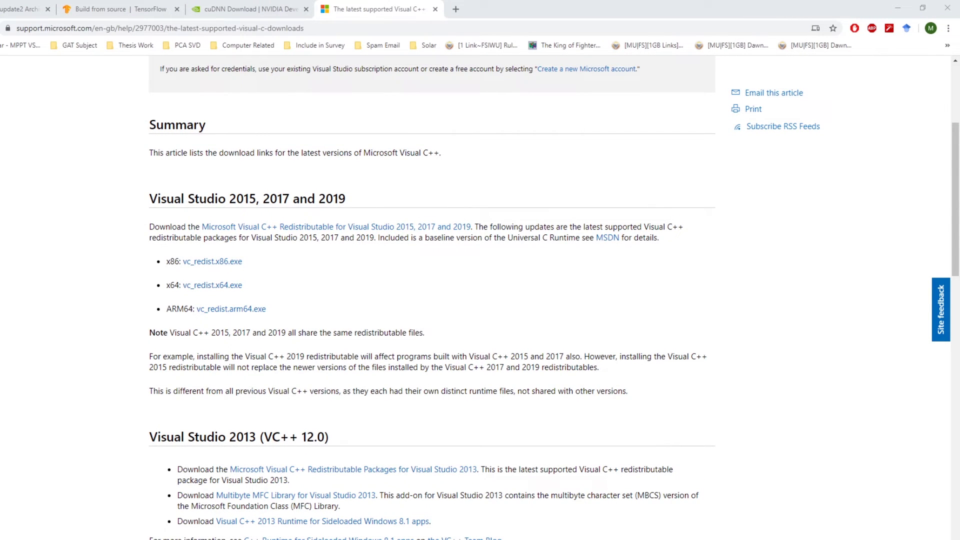
Review the Microsoft Visual C++ downloads page address and locate the VC_redist.x64.exe installer in File Explorer's AI_in_5 folder
{"action": "left_click", "coordinate": [284, 28]}
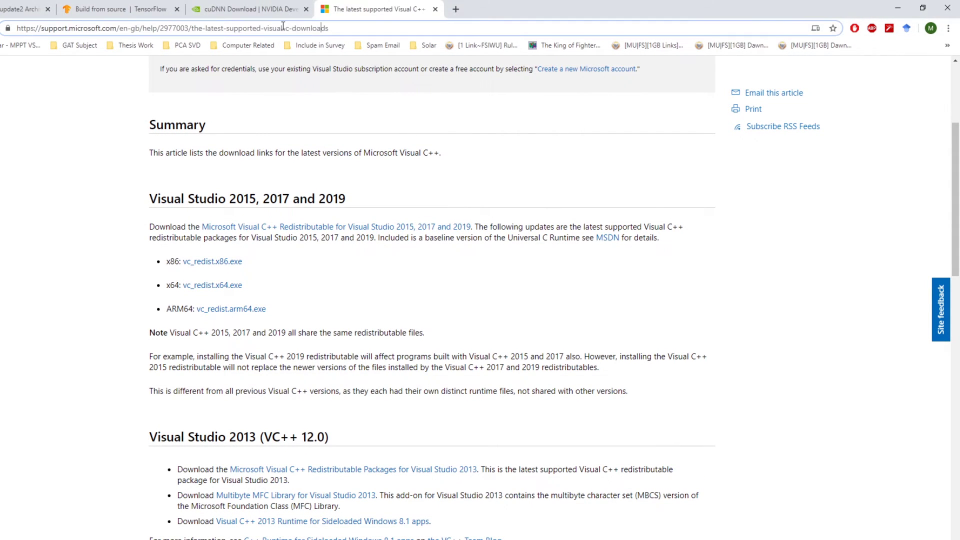
{"action": "left_click", "coordinate": [68, 184]}
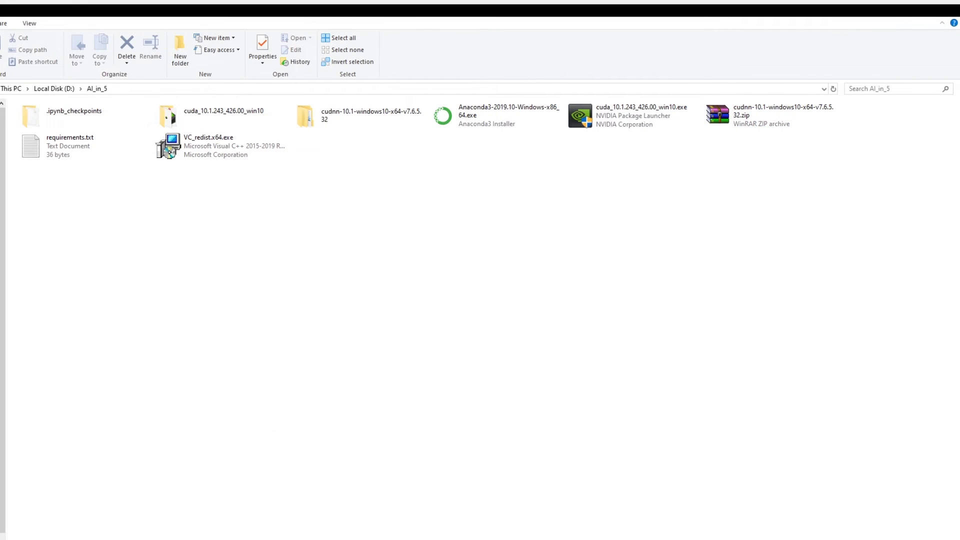
{"action": "left_click", "coordinate": [217, 145]}
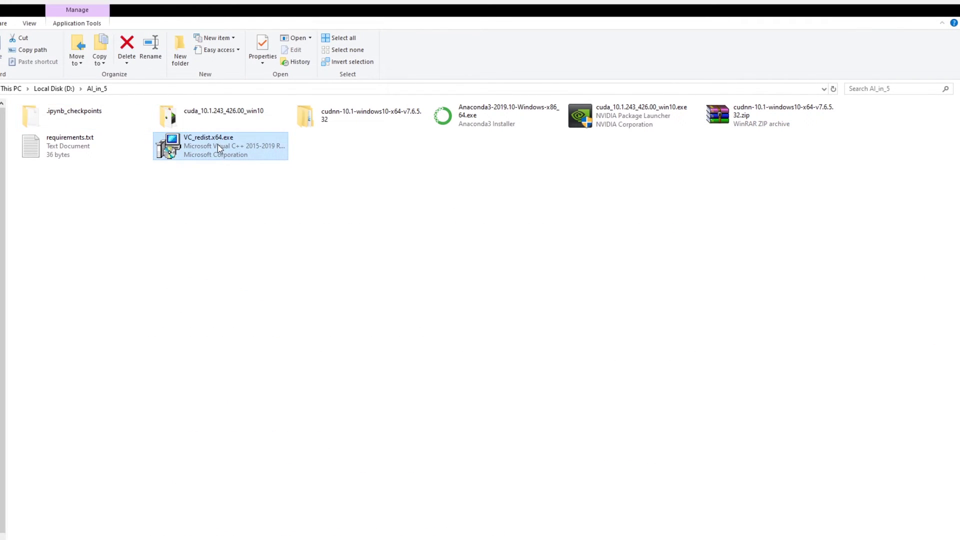
{"action": "left_click", "coordinate": [223, 220]}
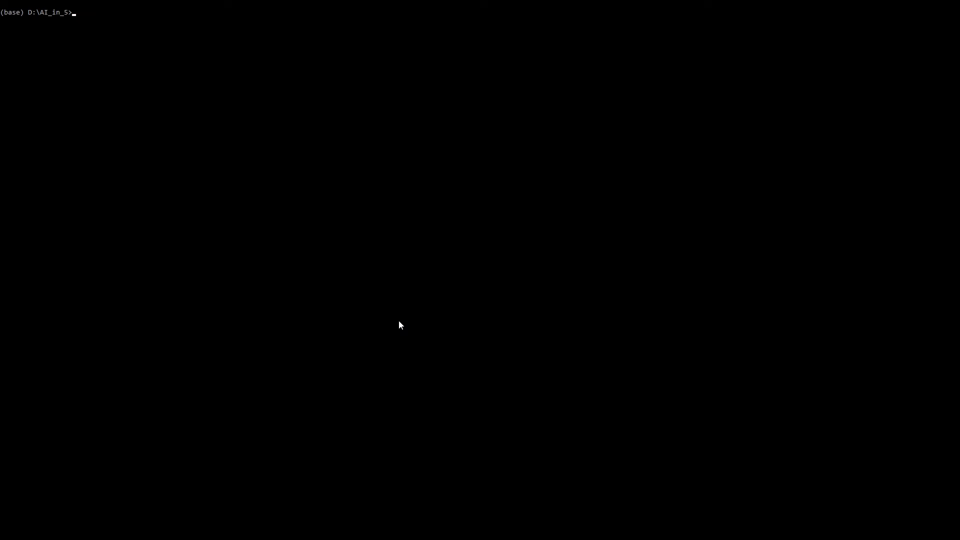
In the Anaconda command prompt, launch Jupyter Notebook from D:\AI_in_5 and create a new Python 3 notebook in the browser
{"action": "type", "text": "jupyter notebook"}
{"action": "key", "text": "Return"}
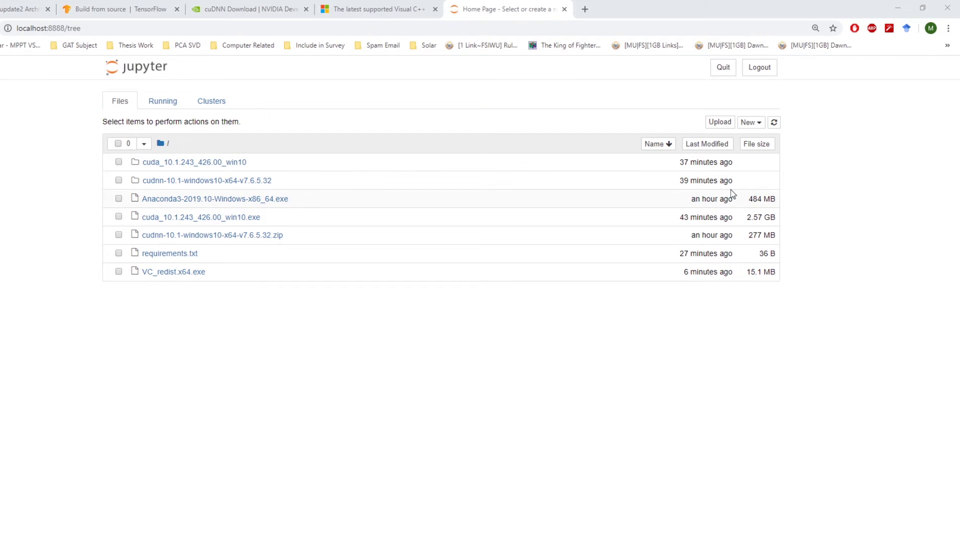
{"action": "left_click", "coordinate": [749, 123]}
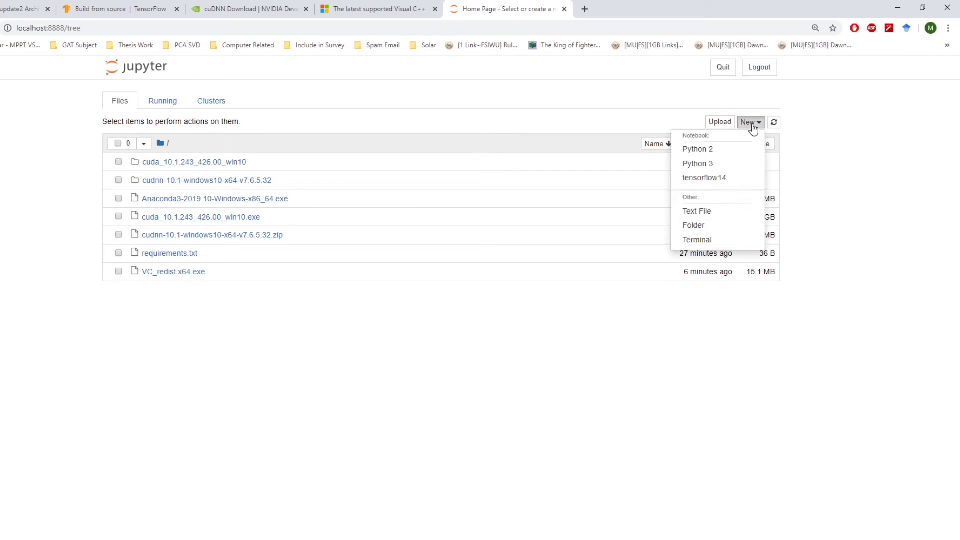
{"action": "left_click", "coordinate": [717, 165]}
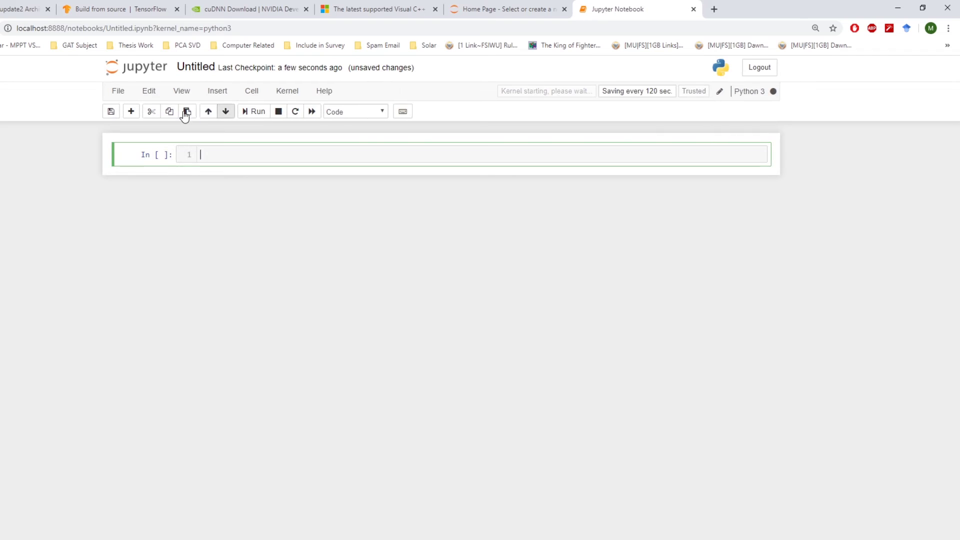
Rename the untitled notebook as Test
{"action": "left_click", "coordinate": [201, 67]}
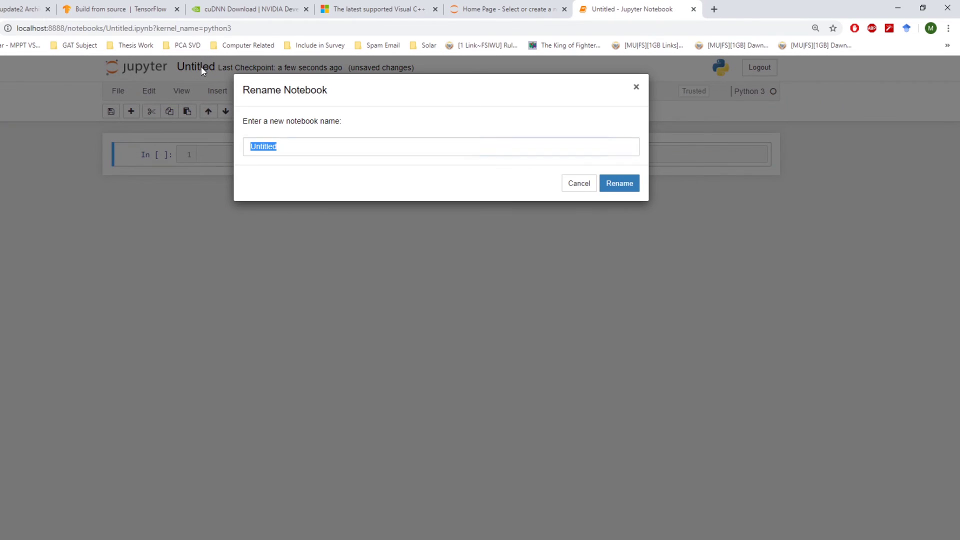
{"action": "type", "text": "Test"}
{"action": "key", "text": "Return"}
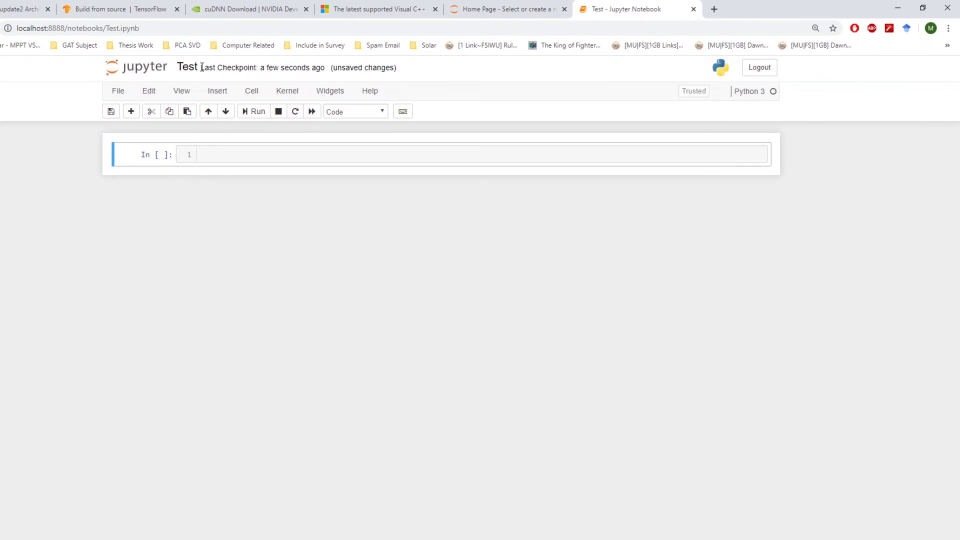
Import tensorflow as tf in the first cell and run tf.__version__ in the second to check the installed version
{"action": "left_click", "coordinate": [214, 161]}
{"action": "type", "text": "import tensorflow as tf"}
{"action": "key", "text": "shift+Return"}
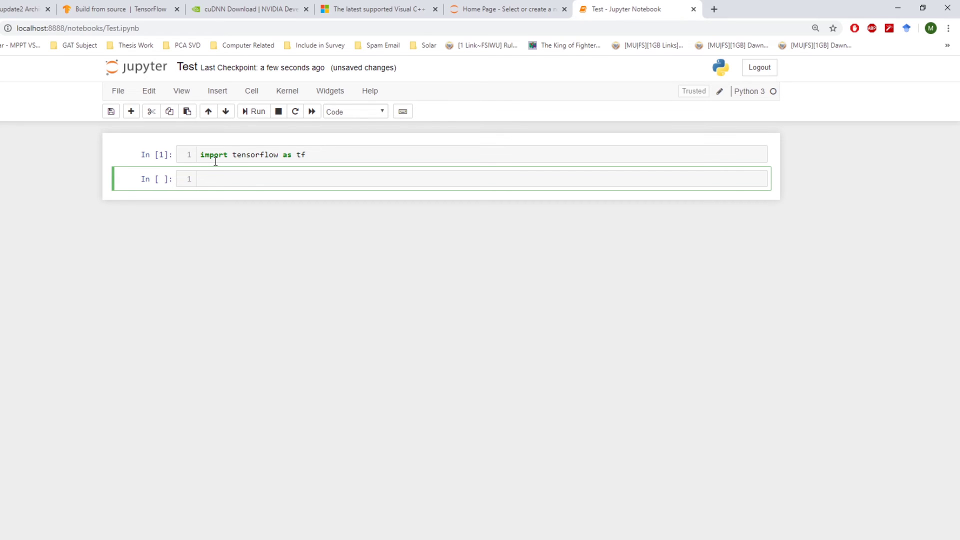
{"action": "type", "text": "tf.__version__"}
{"action": "key", "text": "shift+Return"}
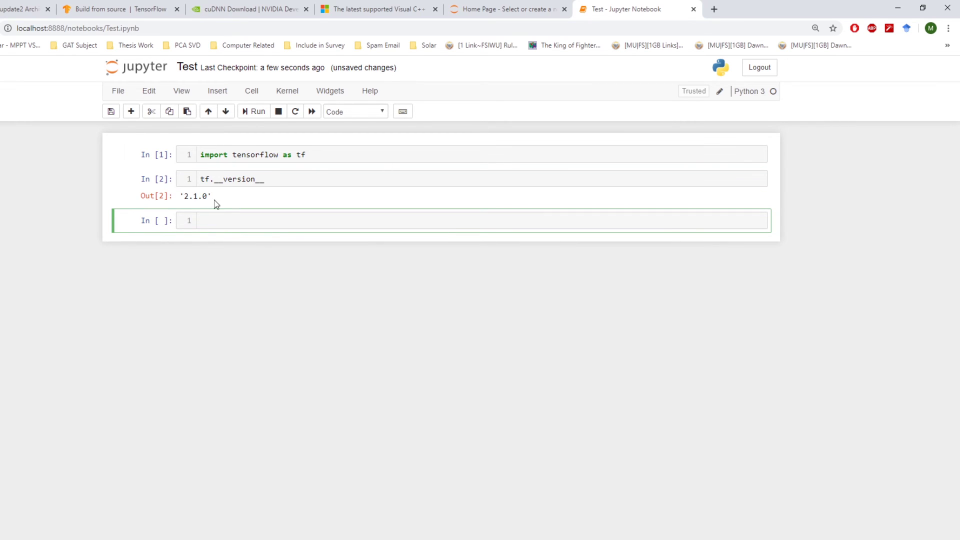
{"action": "left_click_drag", "start_coordinate": [185, 195], "coordinate": [233, 197]}
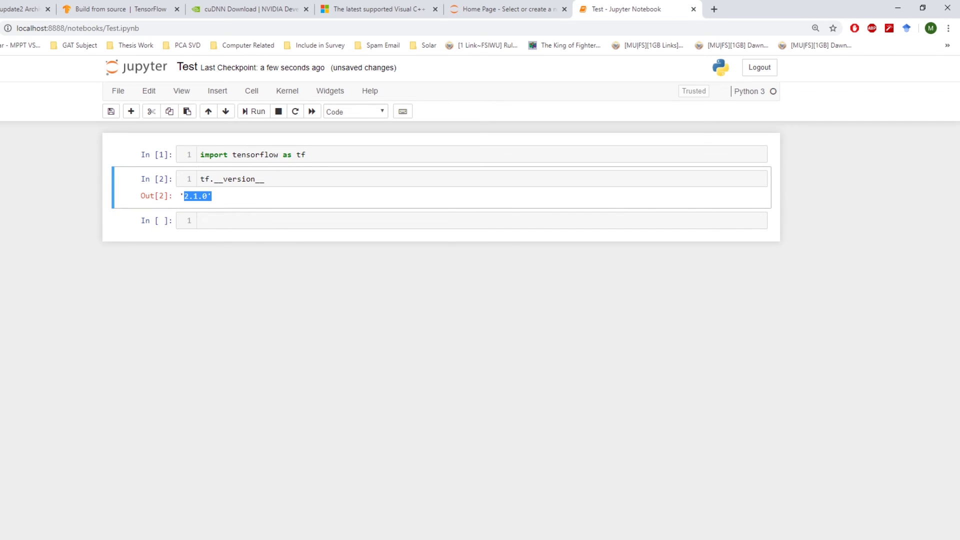
Run import cv2 in the next empty cell and cv2.__version__ in the one below to check the OpenCV version
{"action": "left_click", "coordinate": [212, 218]}
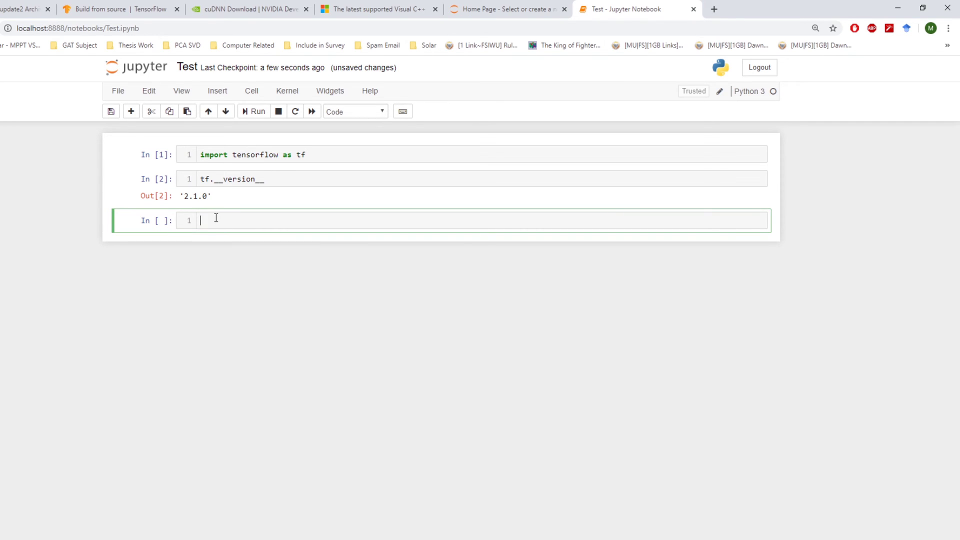
{"action": "type", "text": "import cv2"}
{"action": "key", "text": "shift+Return"}
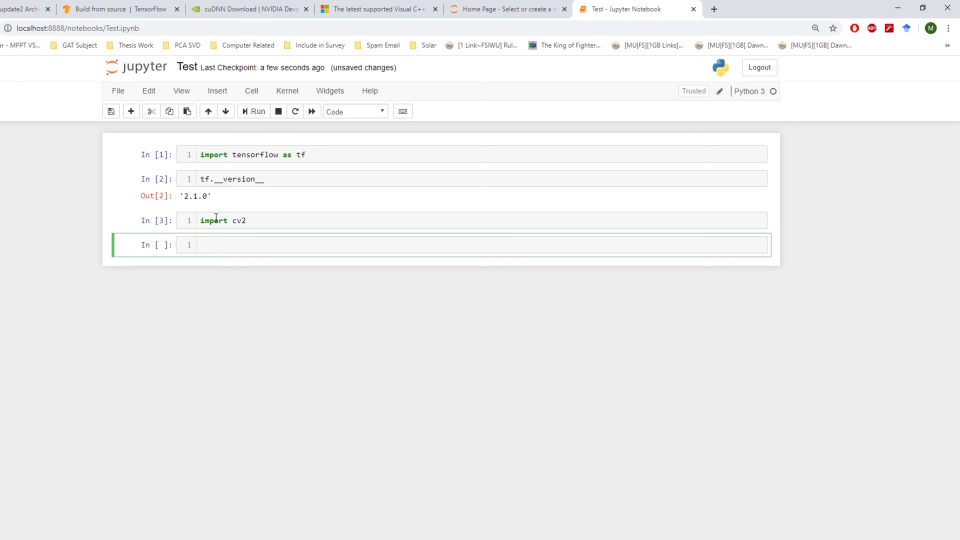
{"action": "type", "text": "cv2.__version__"}
{"action": "key", "text": "shift+Return"}
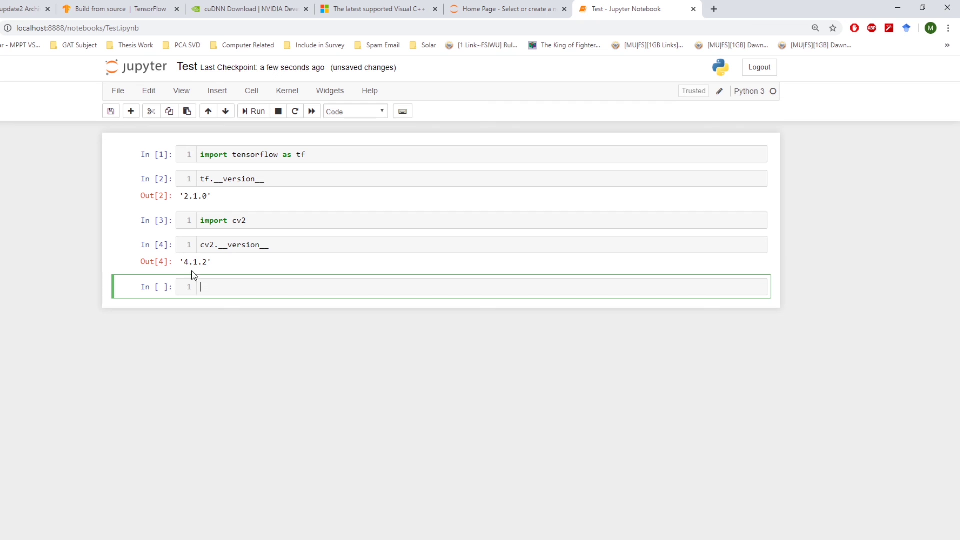
{"action": "left_click_drag", "start_coordinate": [181, 262], "coordinate": [233, 265]}
{"action": "left_click", "coordinate": [232, 282]}
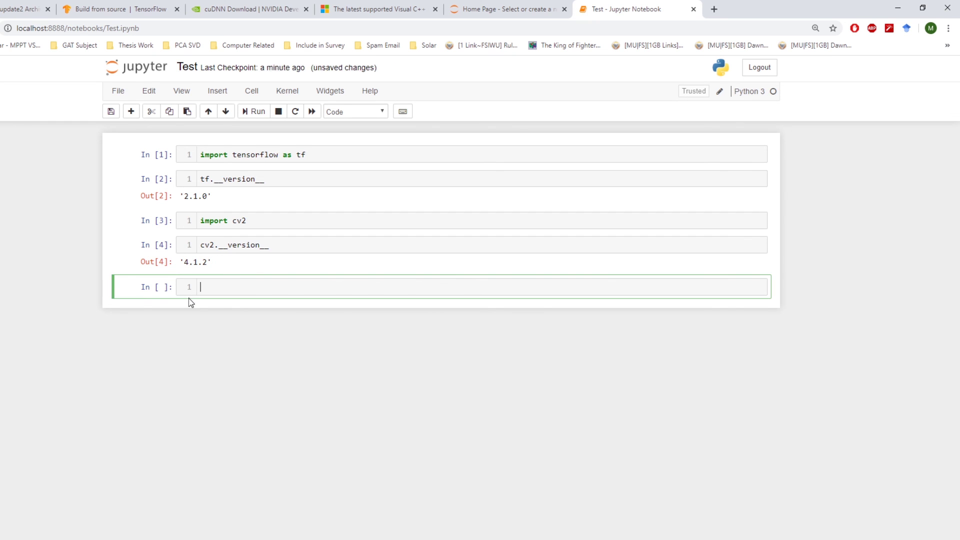